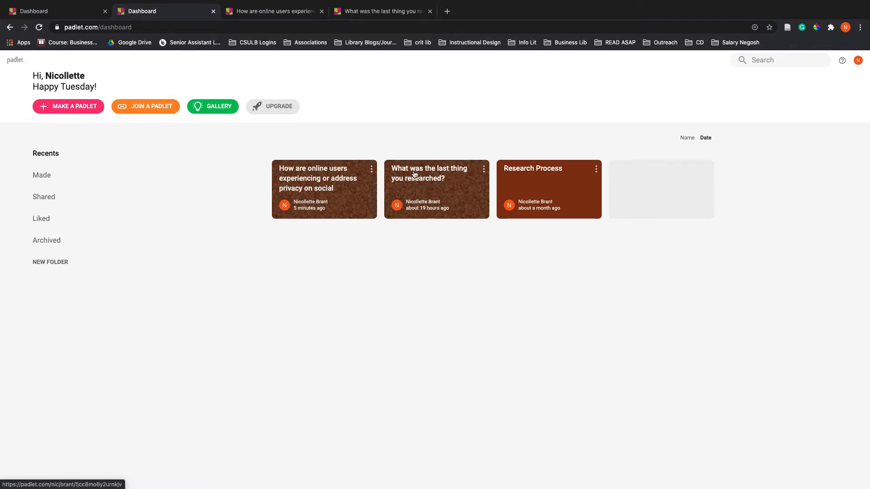
Open the "What was the last thing you researched?" padlet and copy its share link to the clipboard
{"action": "left_click", "coordinate": [412, 176]}
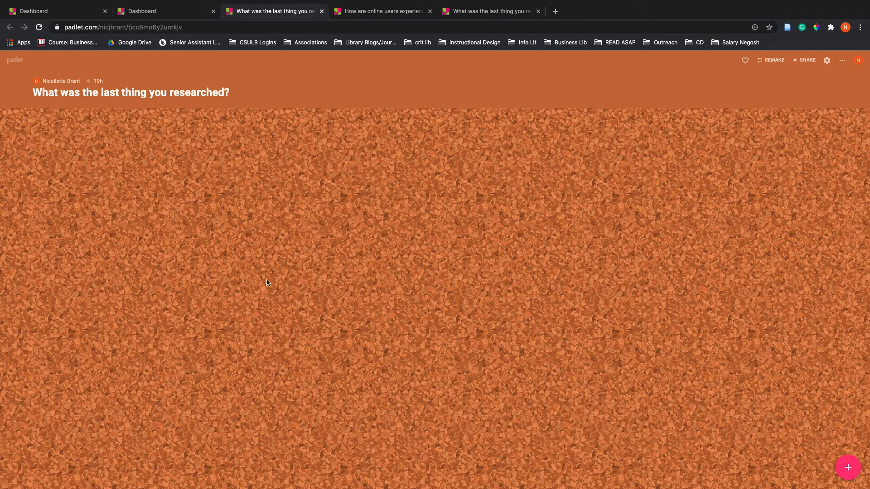
{"action": "left_click", "coordinate": [845, 467]}
{"action": "left_click", "coordinate": [628, 266]}
{"action": "left_click", "coordinate": [803, 60]}
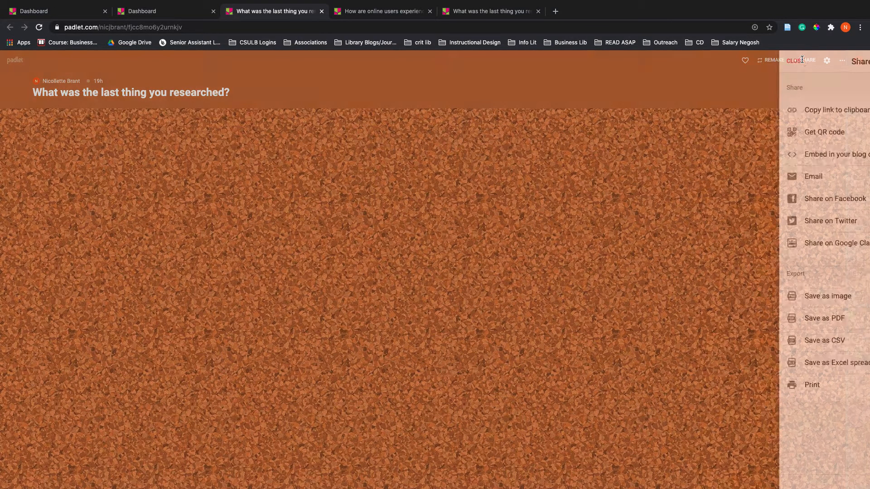
{"action": "left_click", "coordinate": [761, 255]}
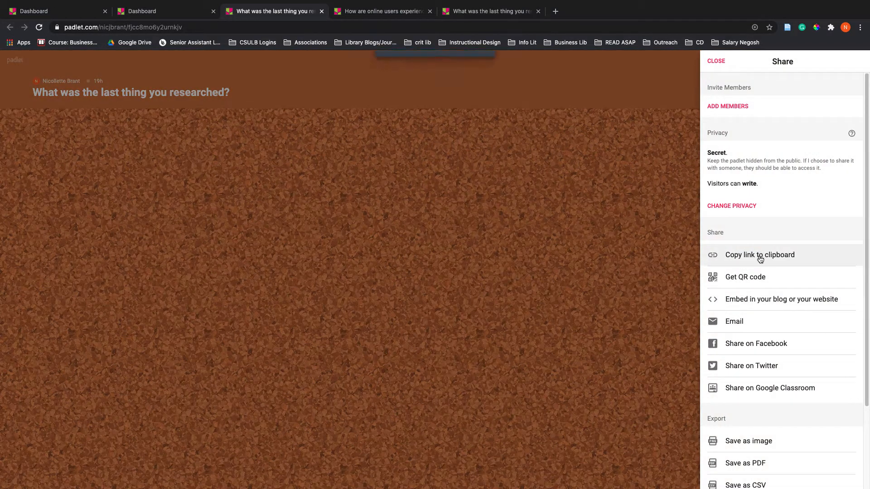
{"action": "left_click", "coordinate": [645, 236]}
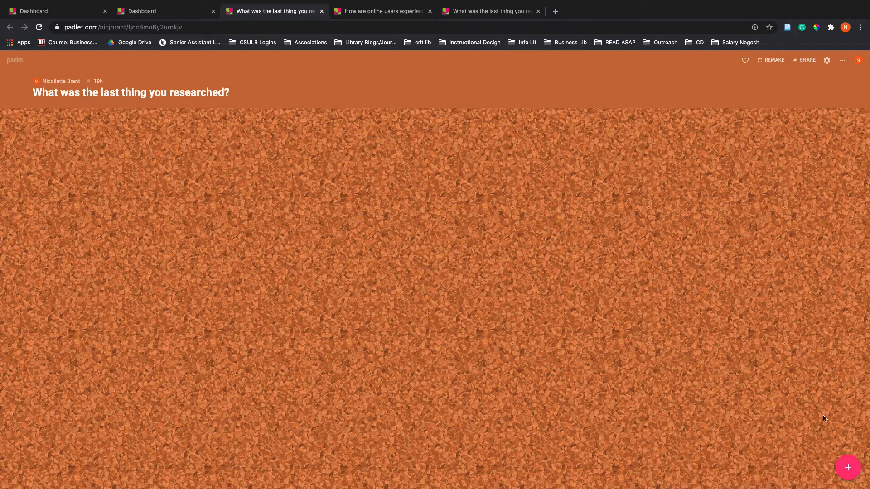
Open a blank post on the padlet and dismiss it without entering any content
{"action": "left_click", "coordinate": [849, 470]}
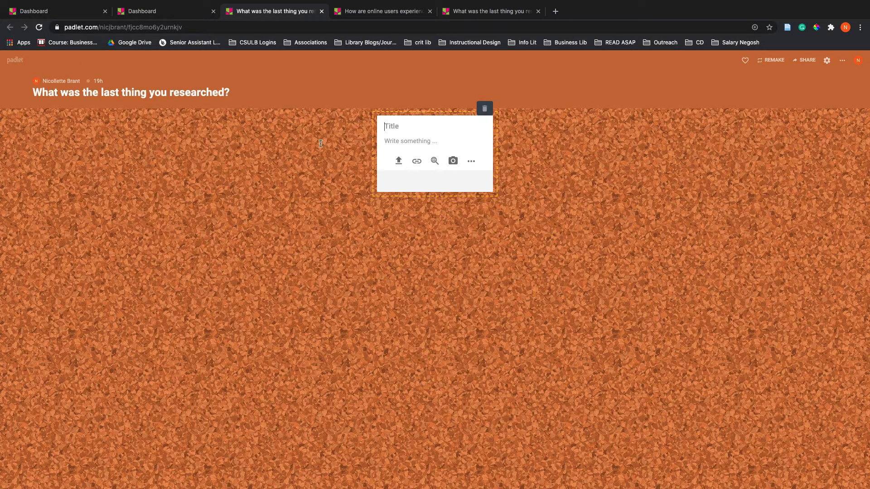
{"action": "left_click", "coordinate": [565, 160]}
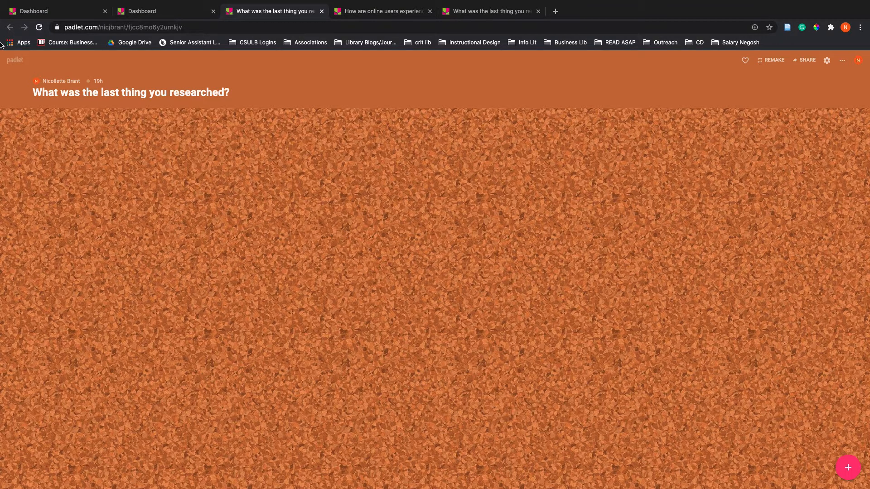
Return to the dashboard and open the padlet about online users and privacy on social networking, dismissing the system notification
{"action": "left_click", "coordinate": [140, 11]}
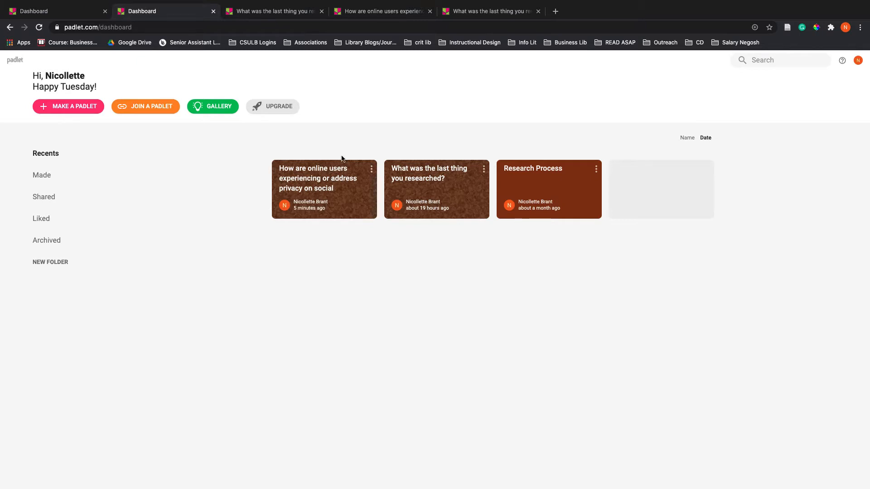
{"action": "left_click", "coordinate": [328, 182]}
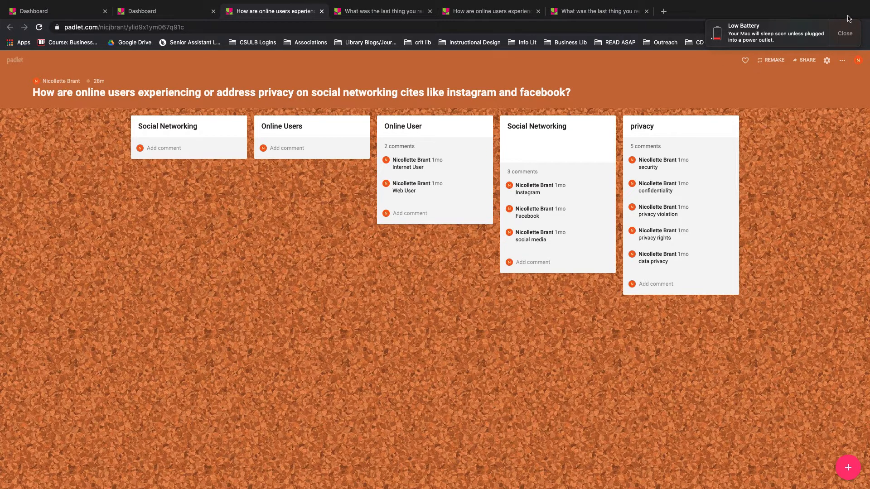
{"action": "left_click", "coordinate": [855, 40]}
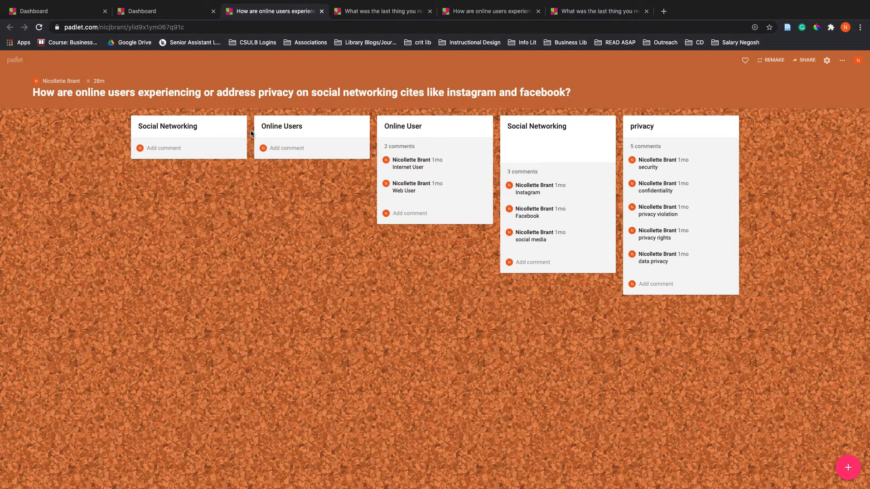
{"action": "mouse_move", "coordinate": [245, 127]}
{"action": "left_click", "coordinate": [224, 112]}
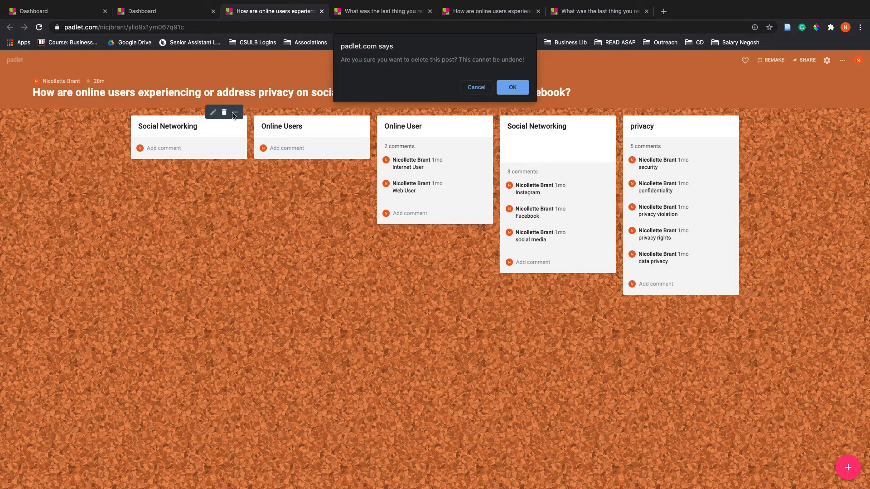
{"action": "left_click", "coordinate": [468, 87]}
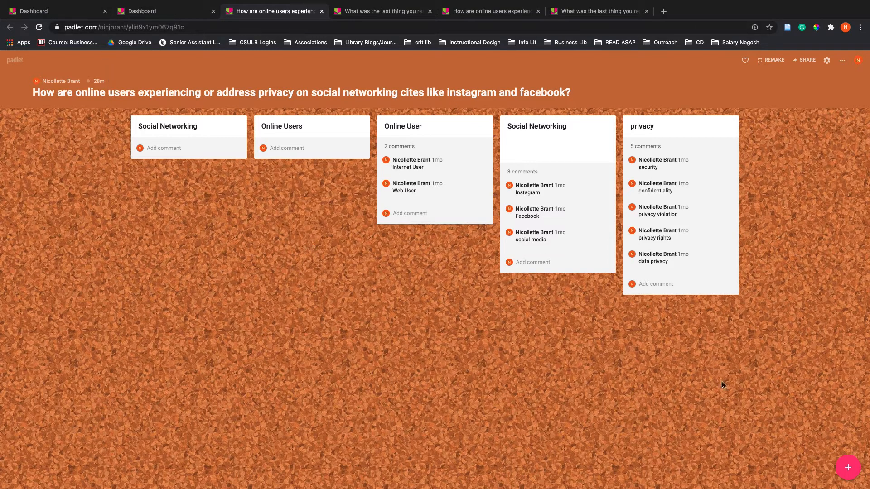
Add a post titled "Online Users" to the padlet
{"action": "left_click", "coordinate": [846, 467]}
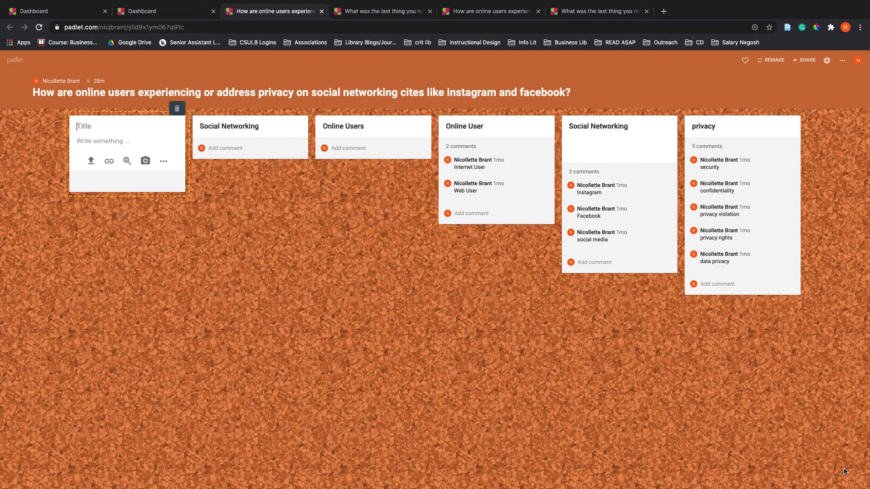
{"action": "type", "text": "Online Users"}
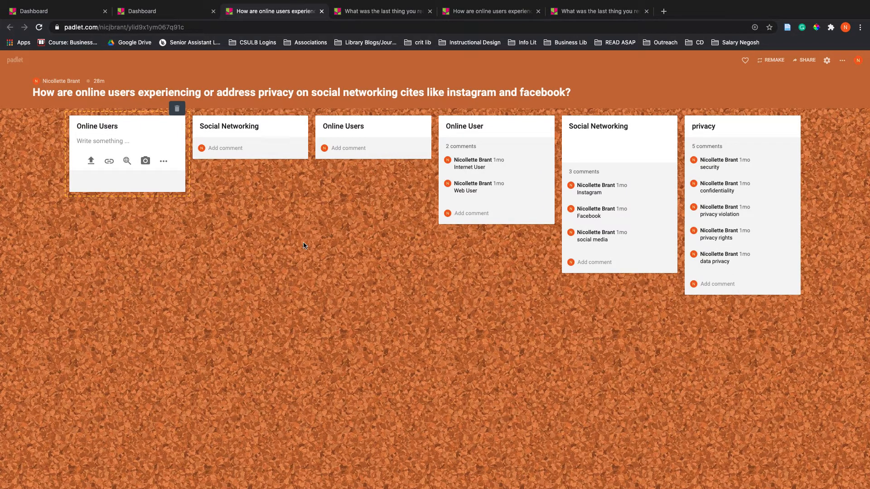
{"action": "left_click", "coordinate": [278, 185]}
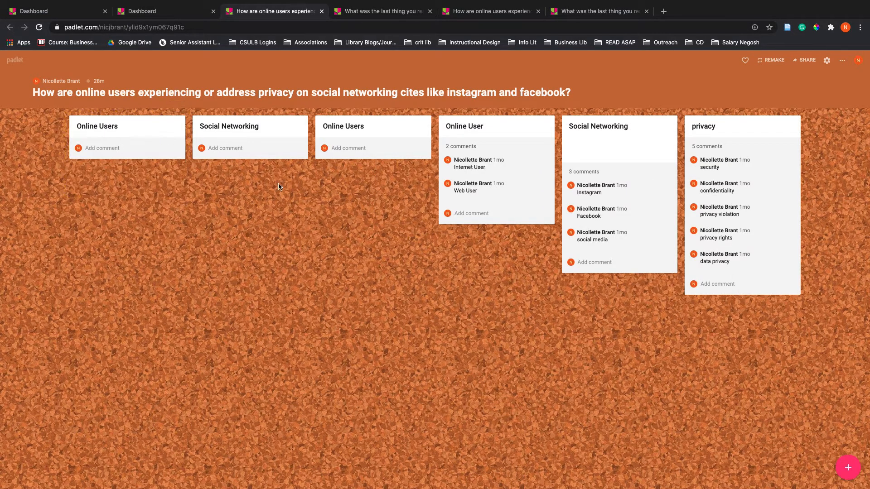
Add a post titled "Social Networking" to the padlet
{"action": "left_click", "coordinate": [847, 468]}
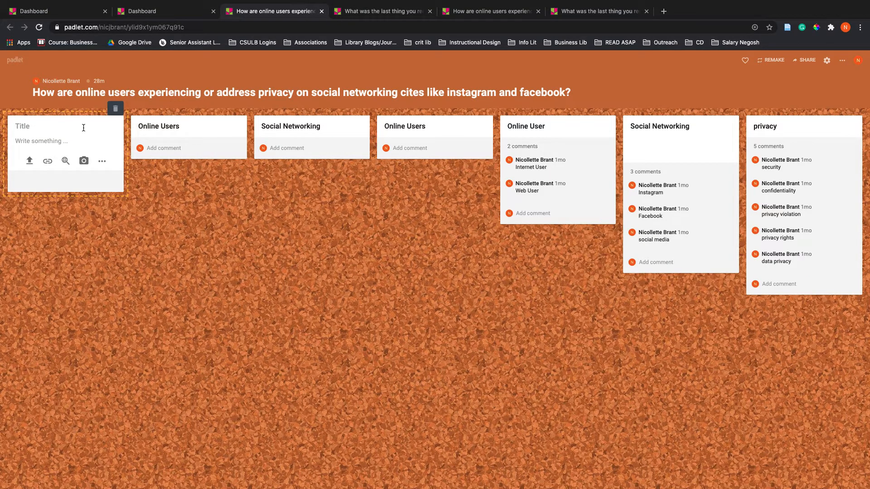
{"action": "type", "text": "Social Networking"}
{"action": "left_click", "coordinate": [194, 223]}
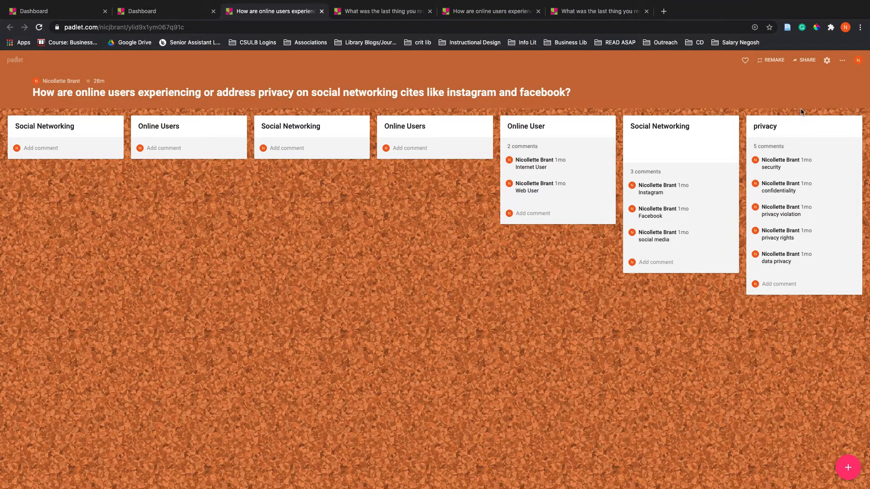
View the padlet's sharing options and close them
{"action": "left_click", "coordinate": [806, 60]}
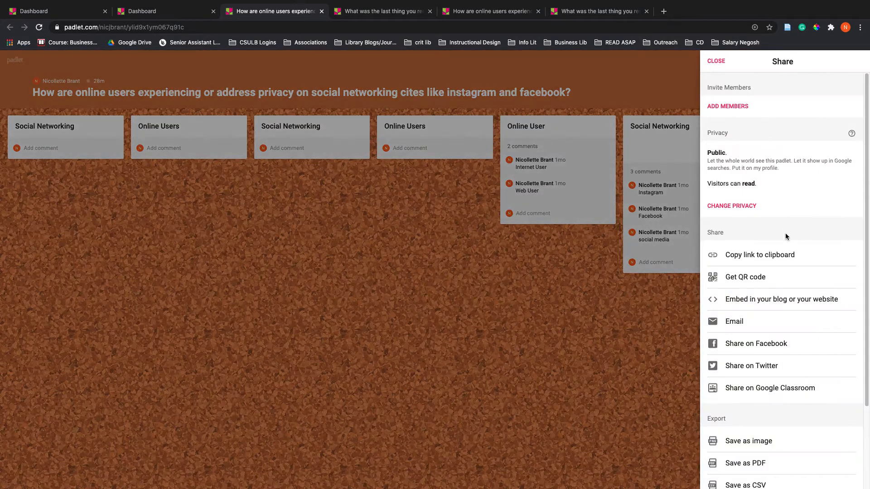
{"action": "left_click", "coordinate": [474, 262]}
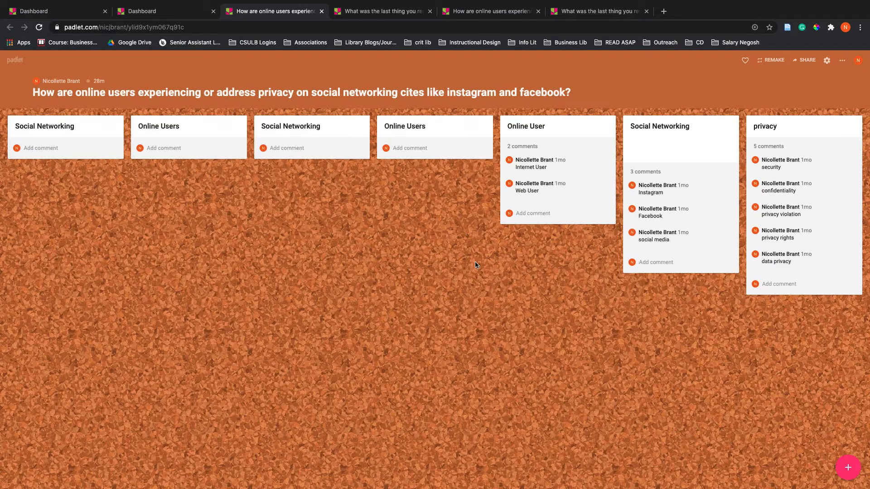
Show the comment fields under the Social Networking and Online Users posts without entering a comment
{"action": "left_click", "coordinate": [296, 145]}
{"action": "left_click", "coordinate": [147, 150]}
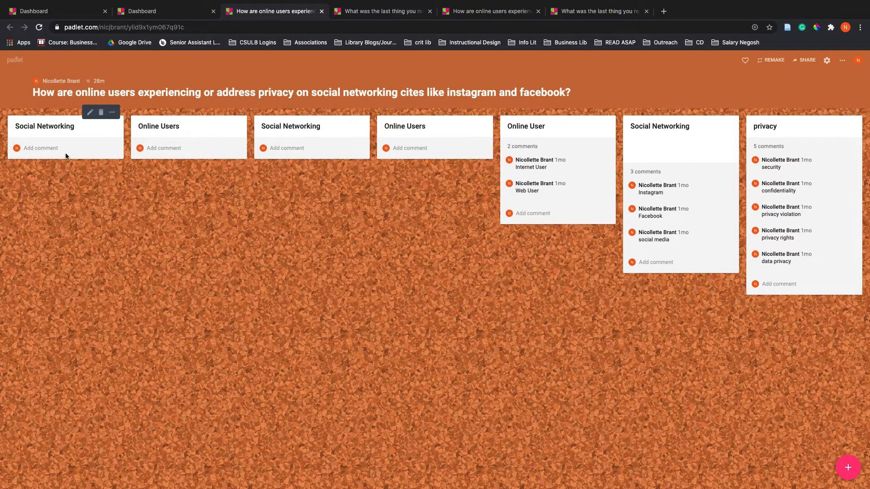
{"action": "left_click", "coordinate": [287, 151]}
{"action": "left_click", "coordinate": [178, 154]}
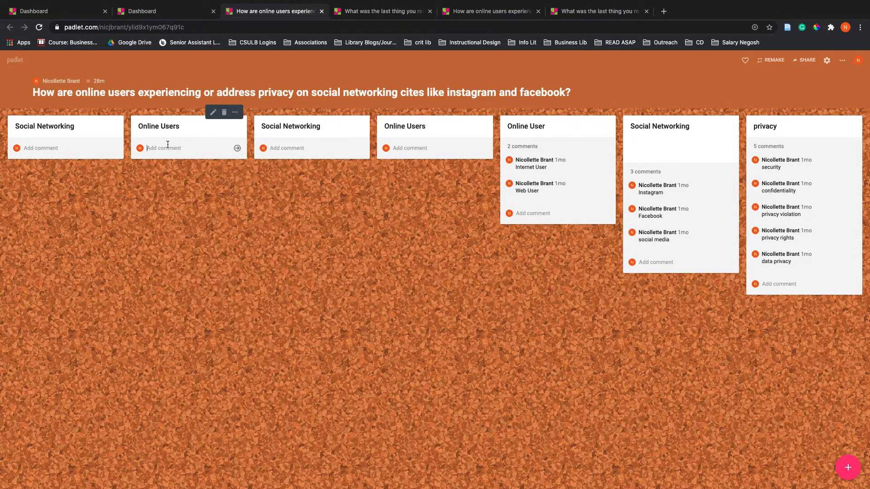
{"action": "left_click", "coordinate": [60, 149]}
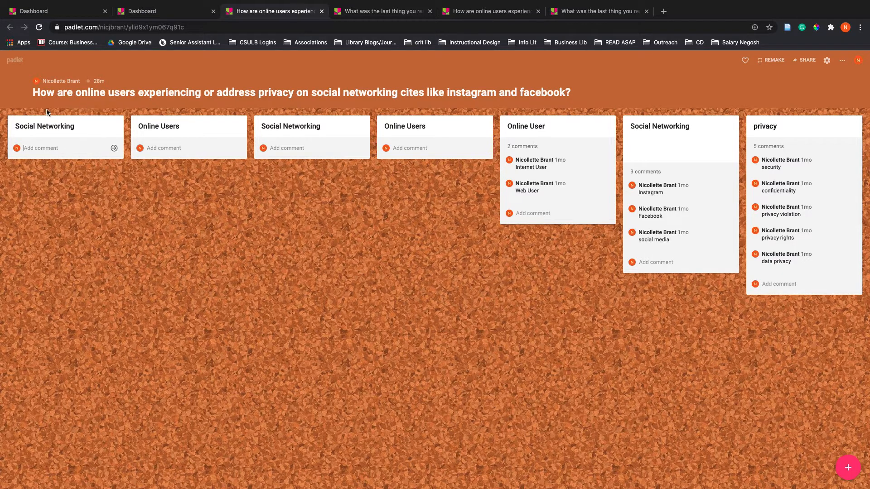
{"action": "left_click", "coordinate": [157, 150]}
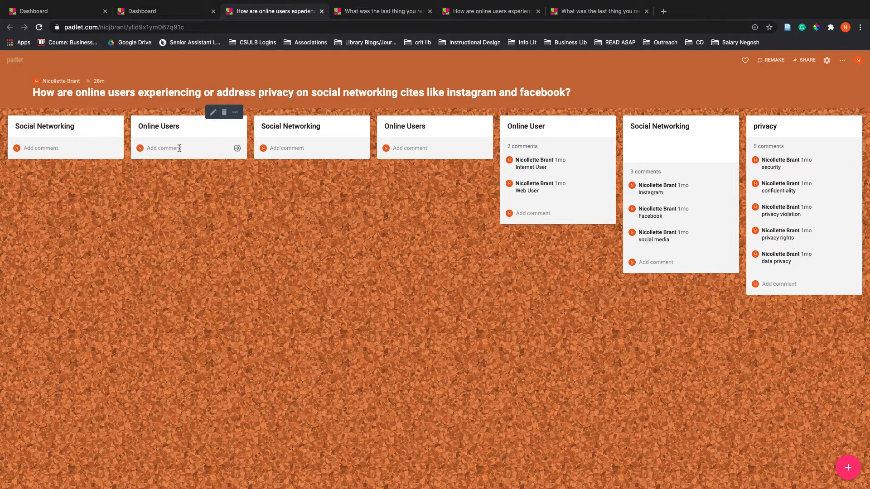
{"action": "left_click", "coordinate": [276, 152]}
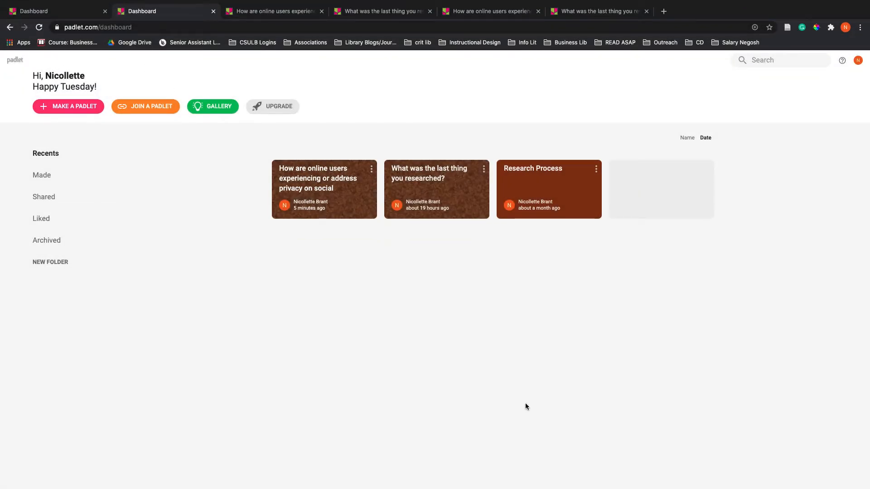
Make a new blank padlet with the Wall layout
{"action": "left_click", "coordinate": [82, 110]}
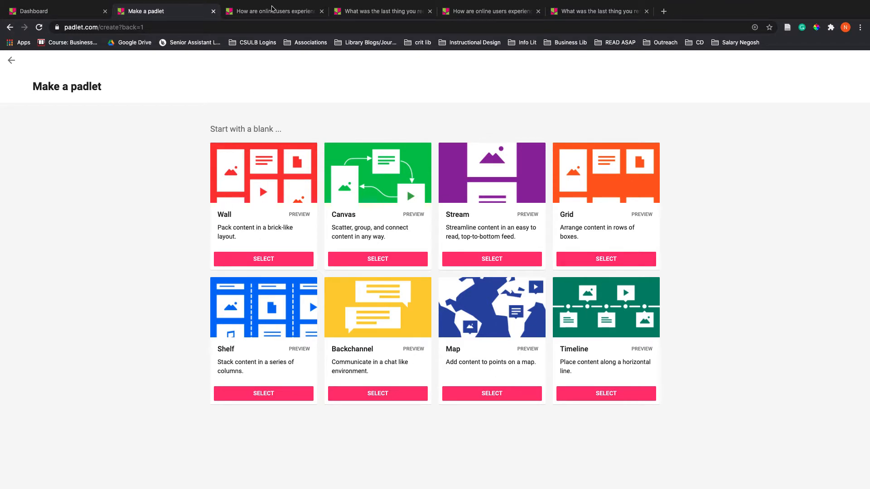
{"action": "left_click", "coordinate": [262, 263]}
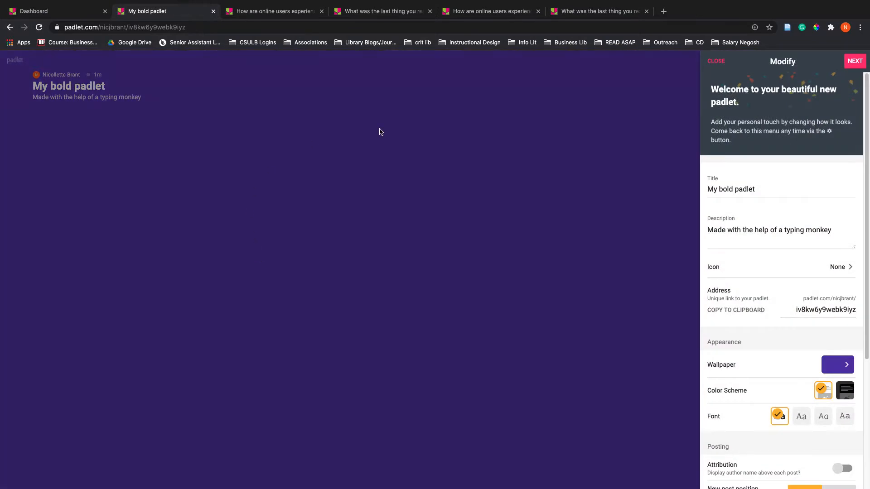
Set the new padlet's title to "title" and its description to "description"
{"action": "left_click", "coordinate": [719, 189]}
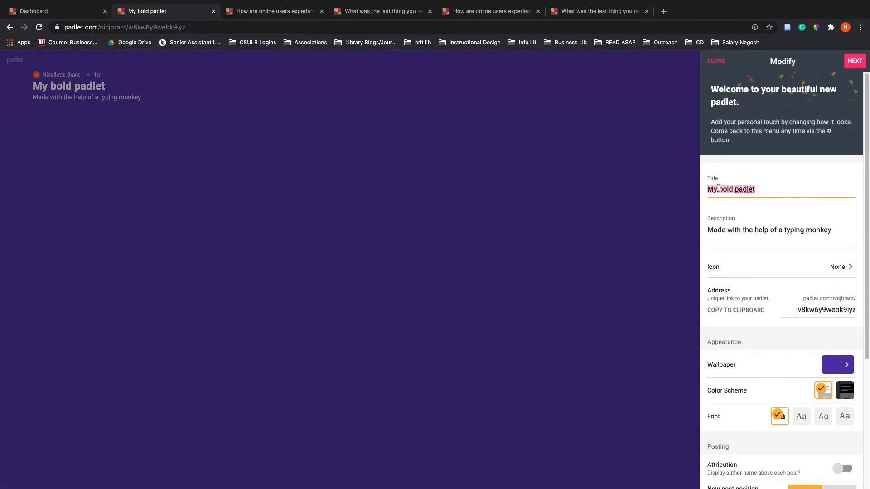
{"action": "scroll", "coordinate": [722, 232], "scroll_direction": "down", "scroll_amount": 1}
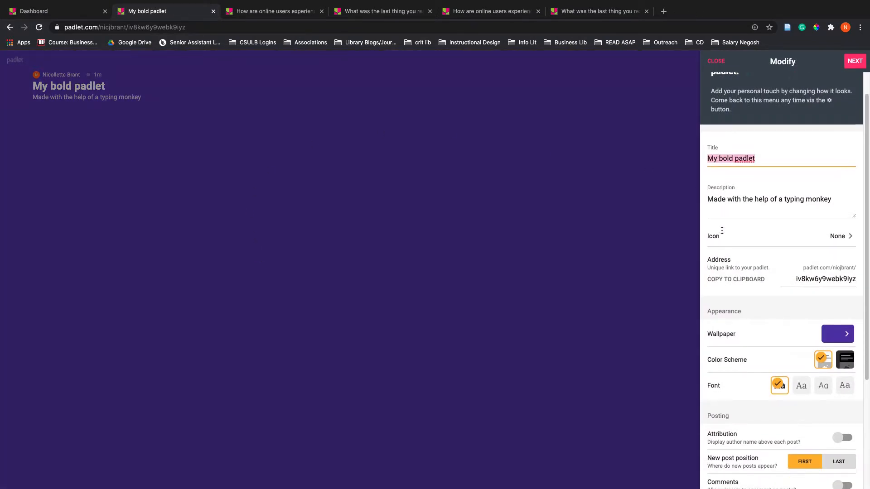
{"action": "type", "text": "title"}
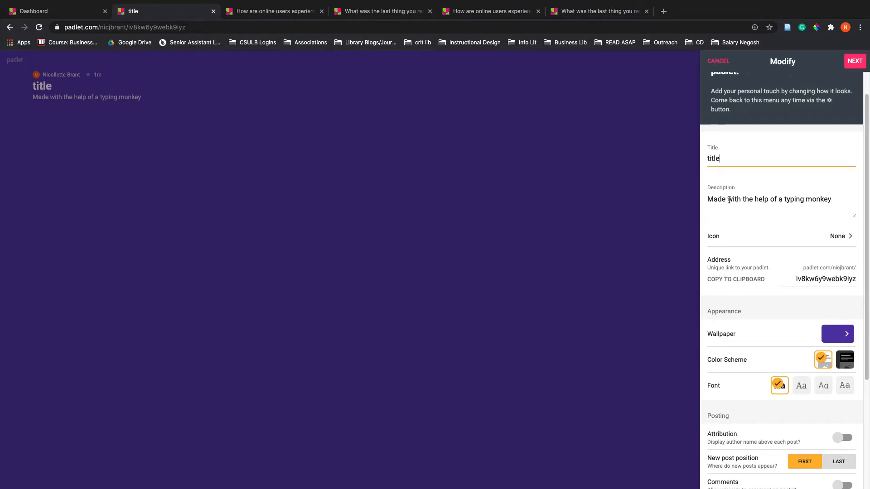
{"action": "triple_click", "coordinate": [750, 206]}
{"action": "type", "text": "des"}
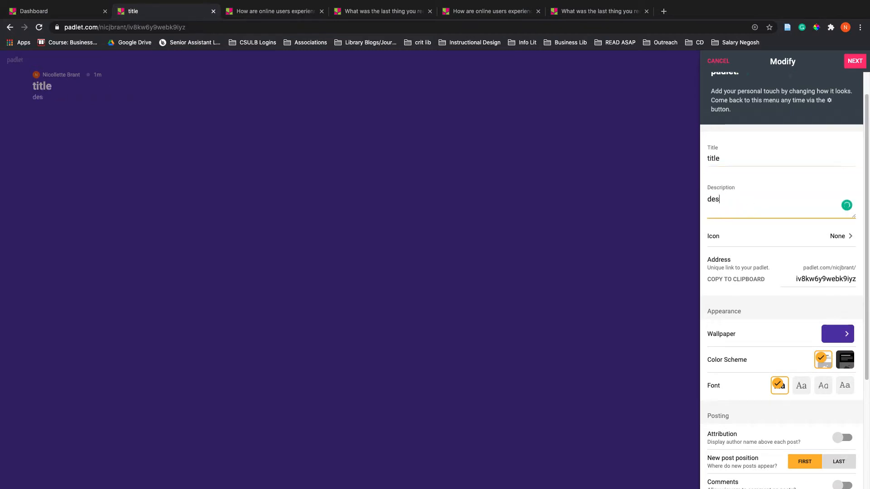
{"action": "type", "text": "cription"}
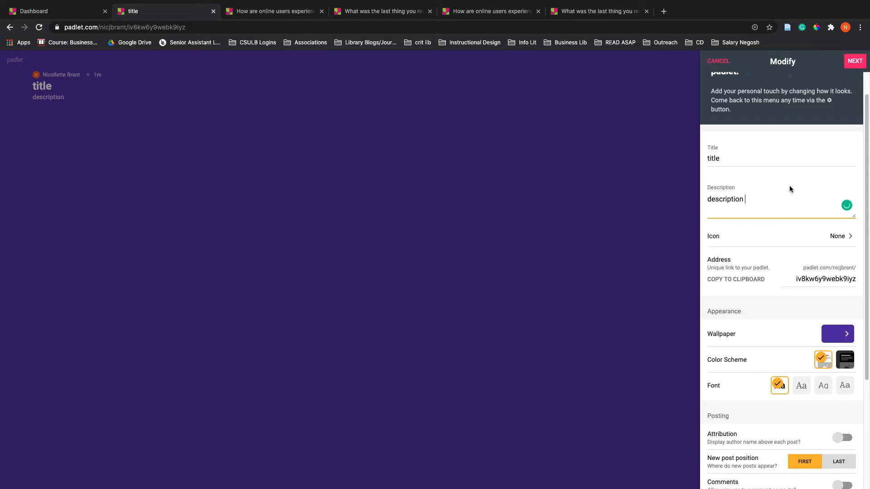
Set the padlet's wallpaper to the Windmill picture and return to the padlet's main settings
{"action": "scroll", "coordinate": [764, 193], "scroll_direction": "down", "scroll_amount": 4}
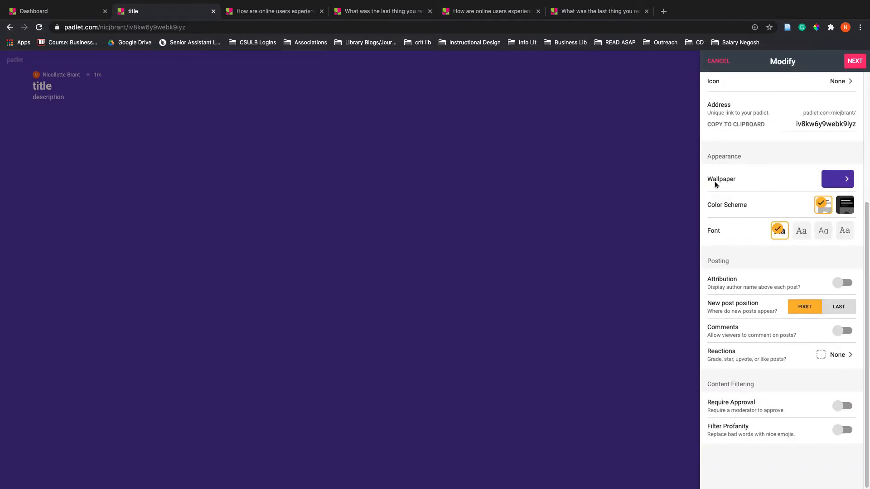
{"action": "left_click", "coordinate": [836, 180]}
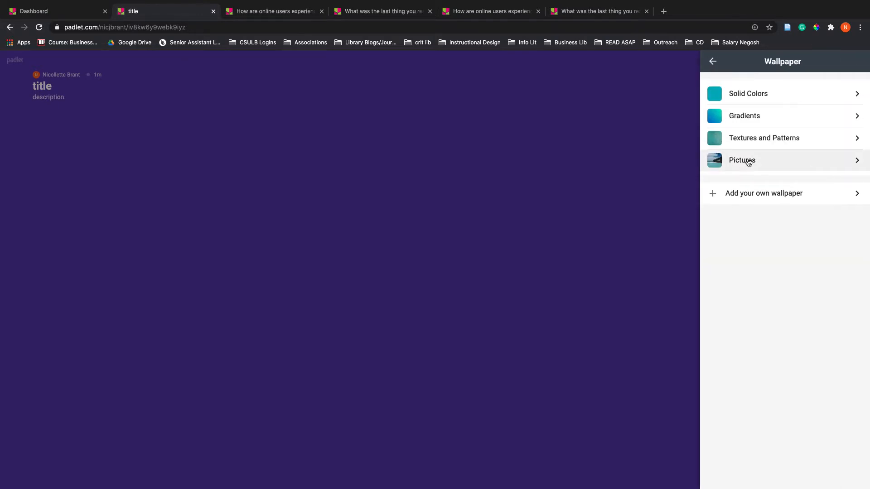
{"action": "left_click", "coordinate": [748, 161]}
{"action": "left_click", "coordinate": [747, 161]}
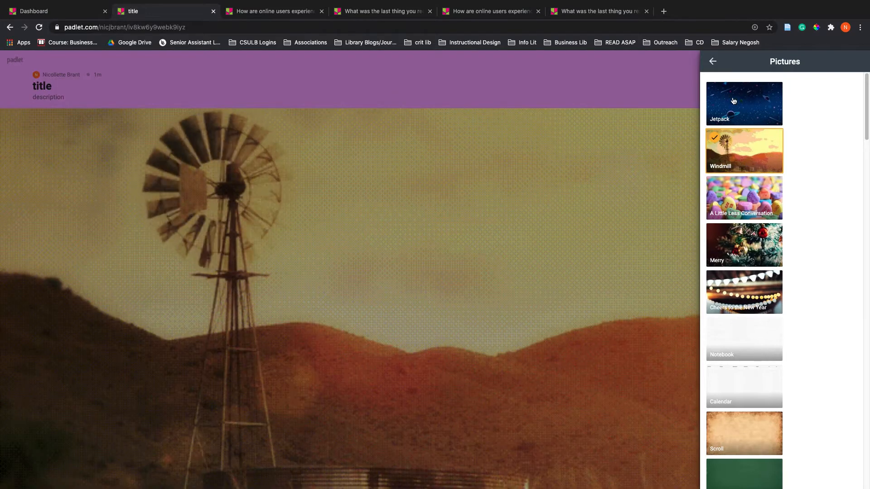
{"action": "left_click", "coordinate": [713, 62]}
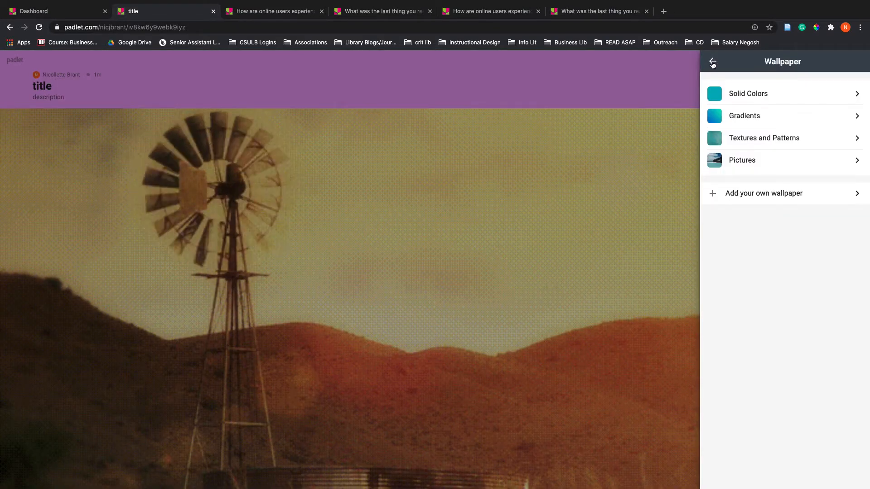
{"action": "left_click", "coordinate": [713, 62]}
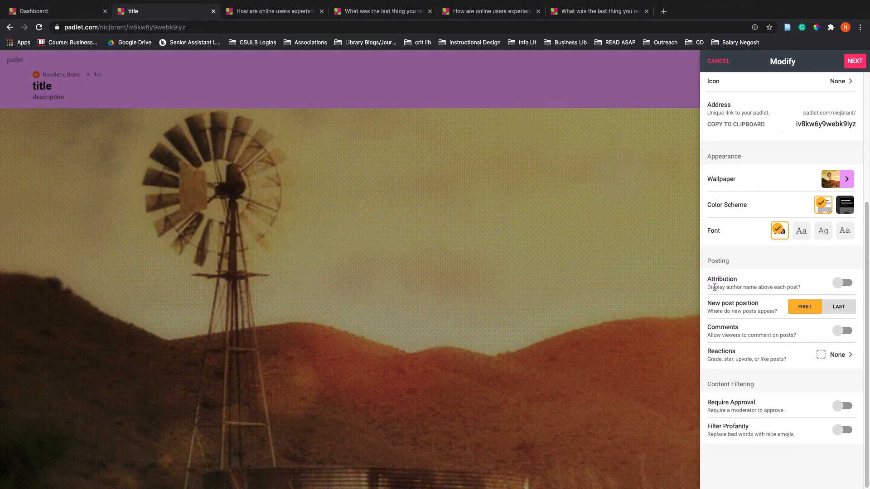
Examine the new padlet's posting settings for attribution, new post position and comments, trying the Attribution switch on and off
{"action": "left_click_drag", "start_coordinate": [715, 287], "coordinate": [793, 293]}
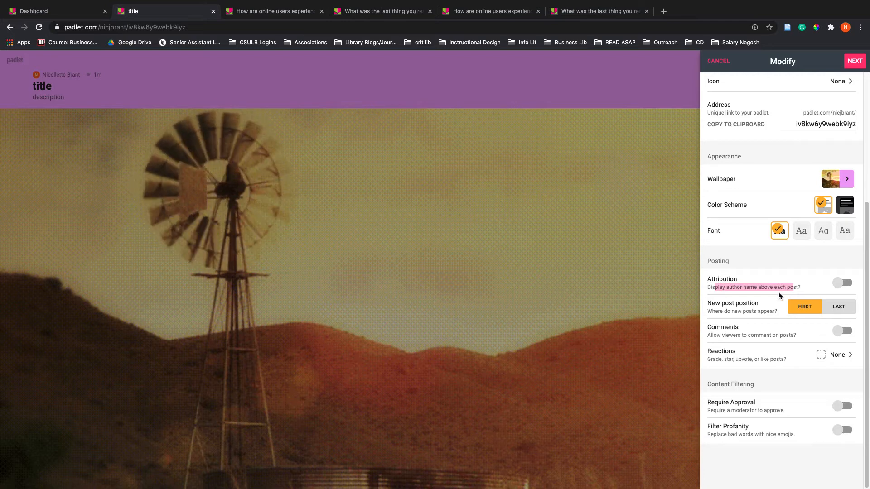
{"action": "triple_click", "coordinate": [759, 287]}
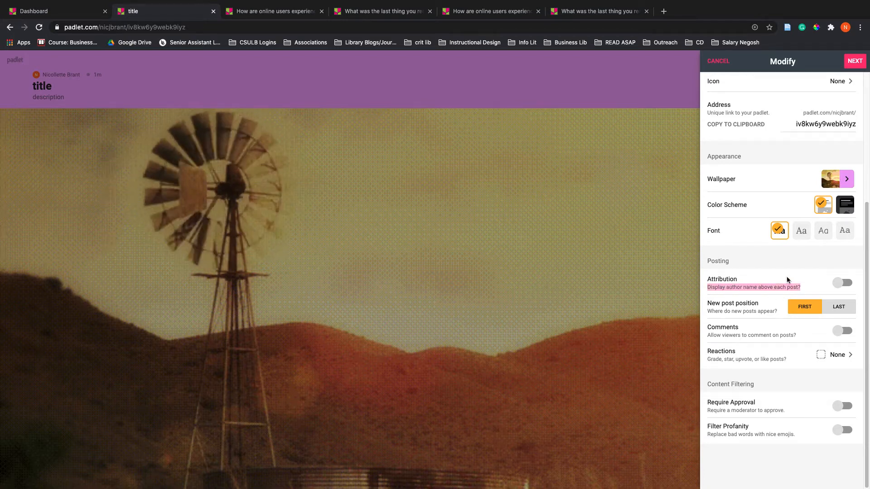
{"action": "left_click", "coordinate": [844, 285]}
{"action": "left_click", "coordinate": [844, 286]}
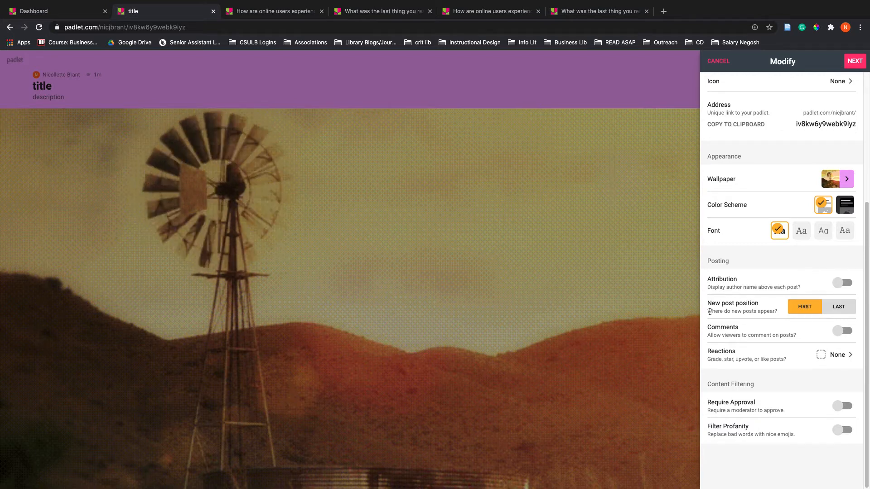
{"action": "left_click_drag", "start_coordinate": [711, 305], "coordinate": [740, 305]}
{"action": "left_click_drag", "start_coordinate": [709, 330], "coordinate": [776, 336]}
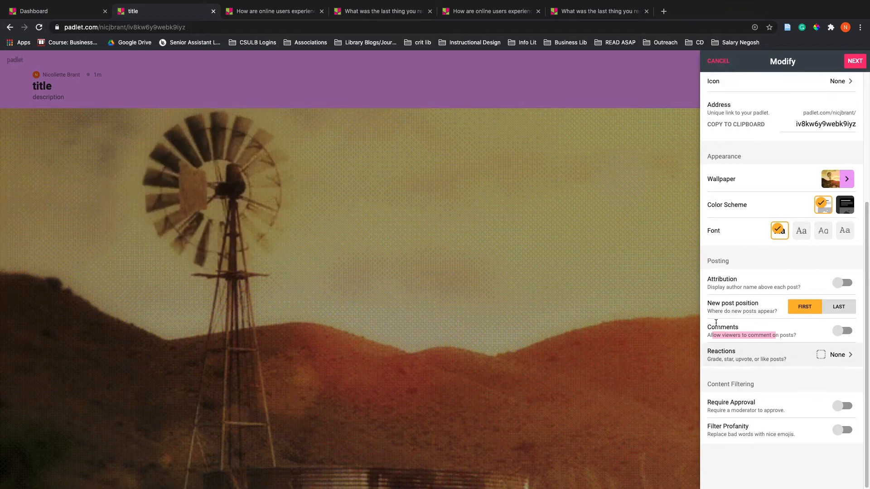
Keep the unsaved changes and finish the new padlet's setup to start posting
{"action": "left_click", "coordinate": [726, 62]}
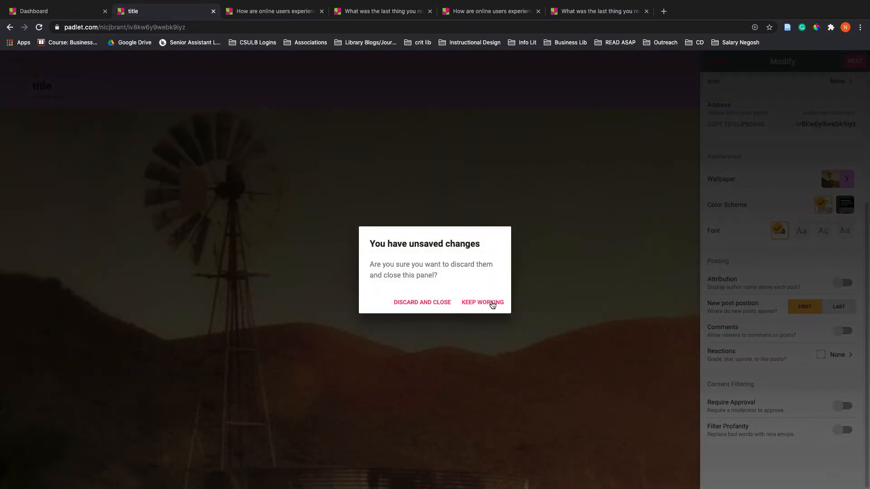
{"action": "left_click", "coordinate": [493, 303]}
{"action": "left_click", "coordinate": [861, 63]}
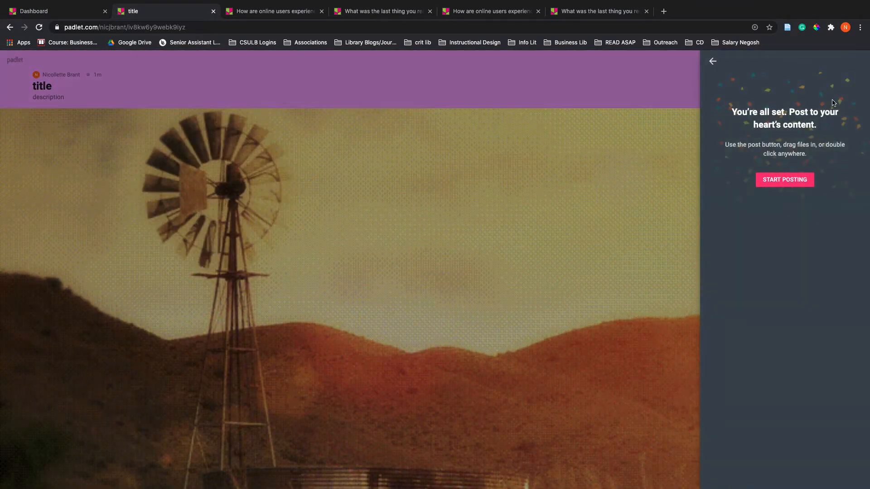
{"action": "left_click", "coordinate": [780, 181]}
Add a post titled "something" to the wall
{"action": "left_click", "coordinate": [848, 467]}
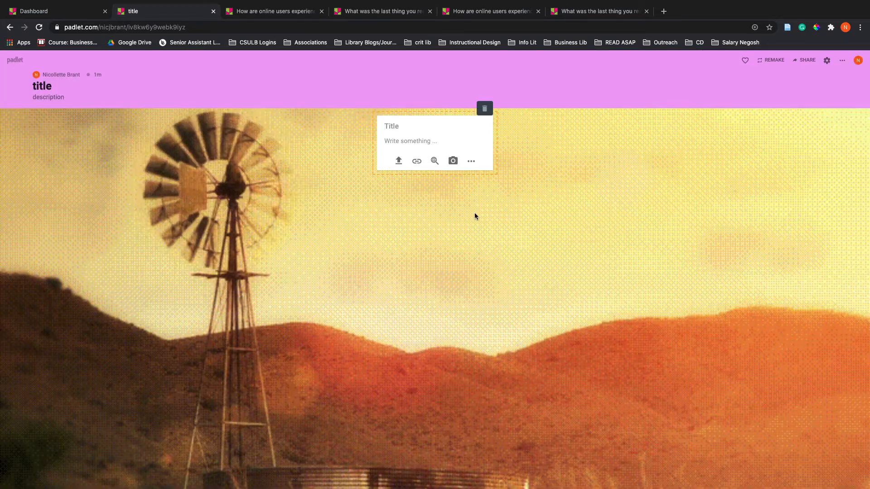
{"action": "type", "text": "something"}
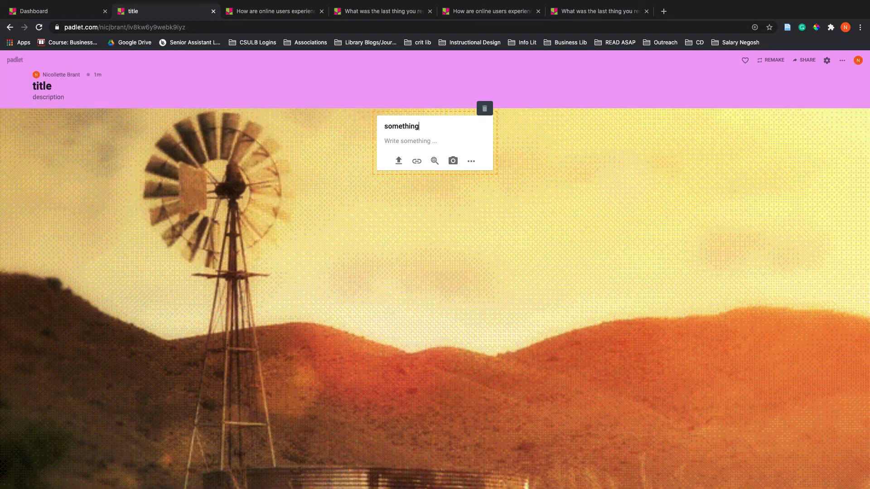
{"action": "left_click", "coordinate": [525, 256]}
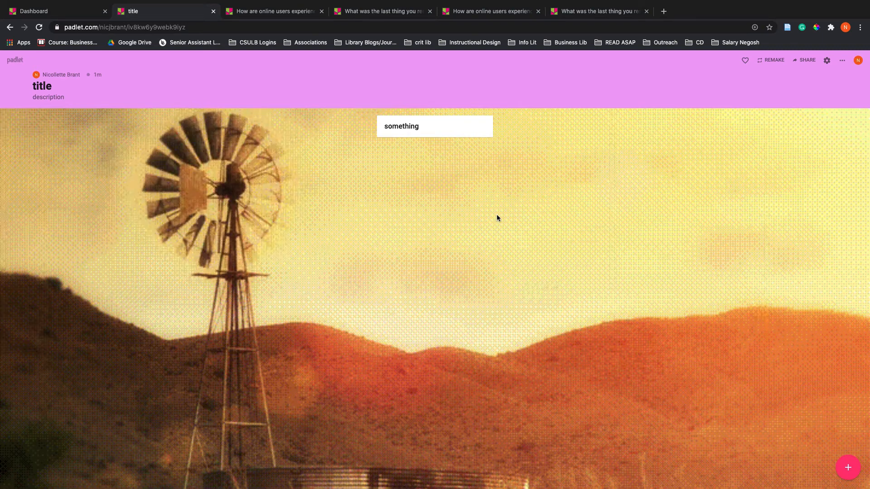
Reopen the padlet's settings, try Require Approval on and off, and turn on Comments
{"action": "left_click", "coordinate": [849, 468]}
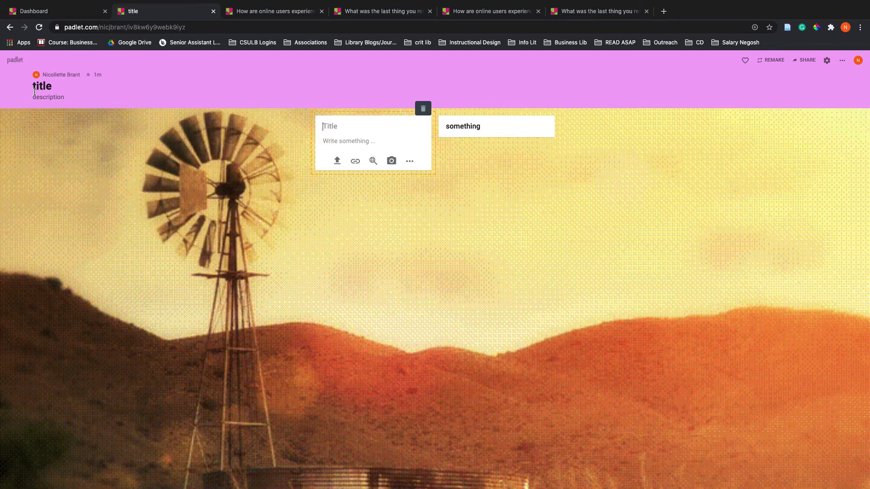
{"action": "left_click", "coordinate": [34, 87]}
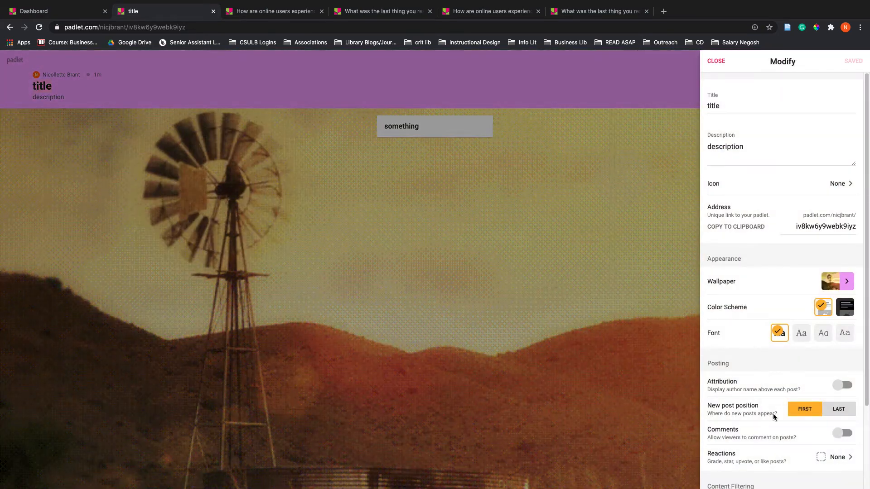
{"action": "scroll", "coordinate": [836, 443], "scroll_direction": "down", "scroll_amount": 3}
{"action": "left_click", "coordinate": [842, 406]}
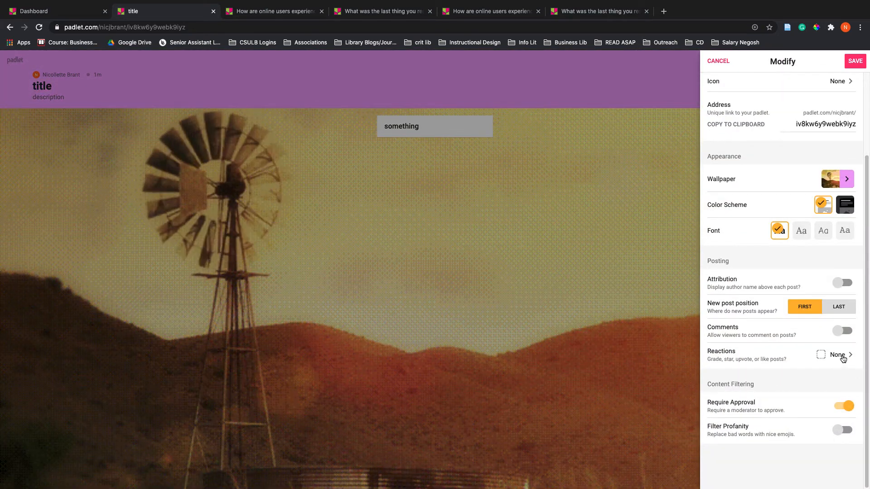
{"action": "left_click", "coordinate": [841, 405]}
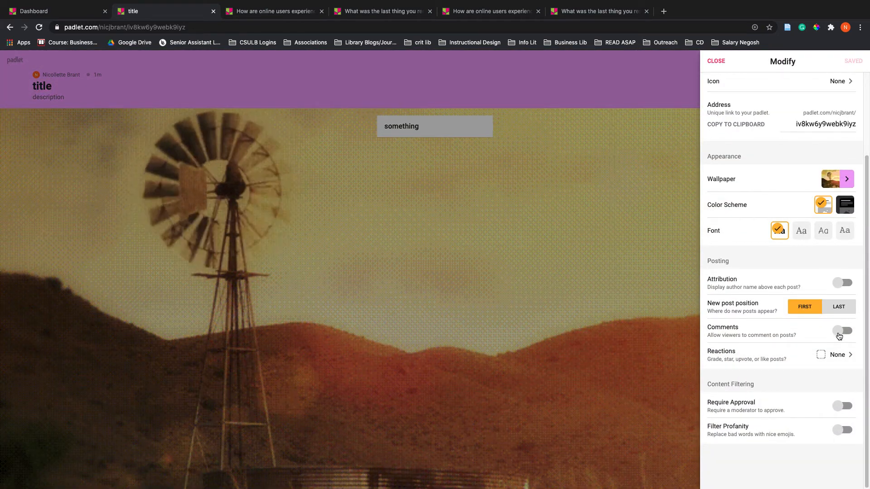
{"action": "left_click", "coordinate": [838, 335]}
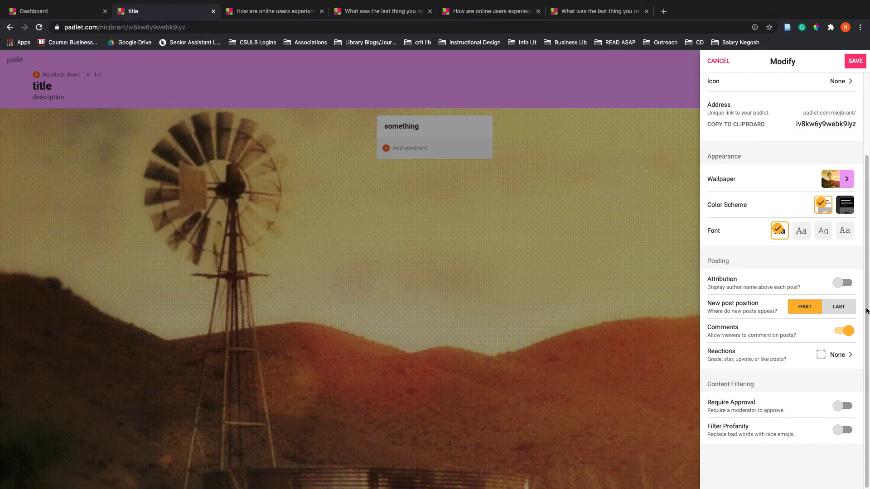
Try the Like, Vote and Star reactions in turn and set the padlet's reactions to Grade
{"action": "left_click", "coordinate": [828, 355]}
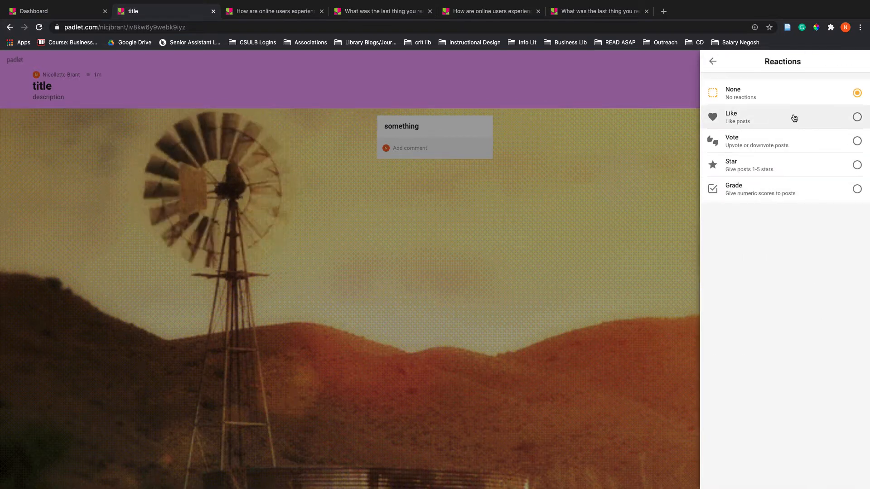
{"action": "left_click", "coordinate": [810, 117]}
{"action": "left_click", "coordinate": [799, 143]}
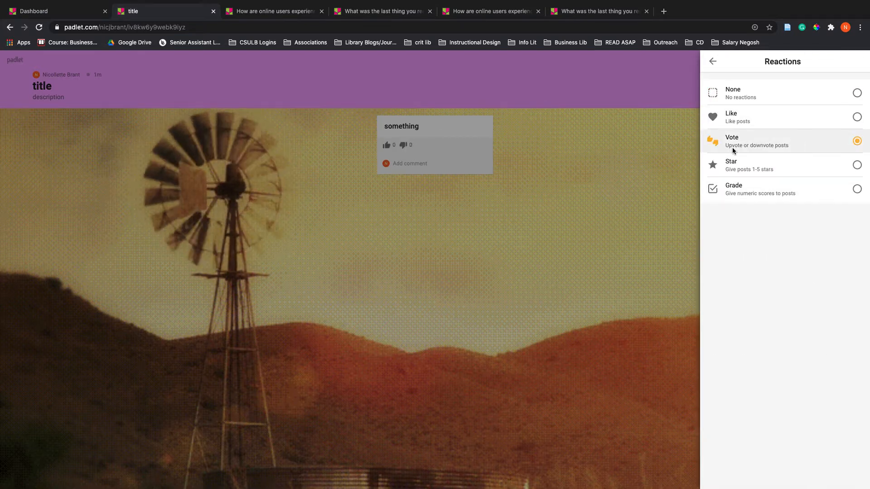
{"action": "left_click", "coordinate": [782, 168]}
{"action": "left_click", "coordinate": [773, 199]}
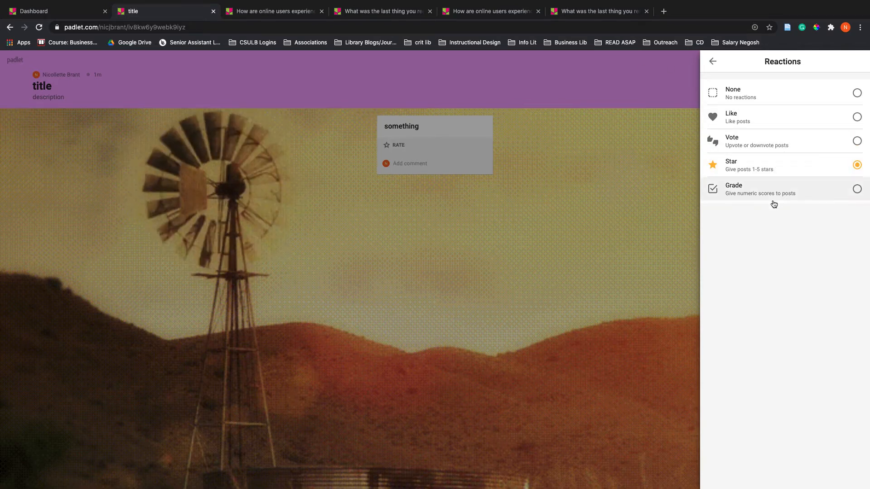
{"action": "left_click", "coordinate": [715, 60]}
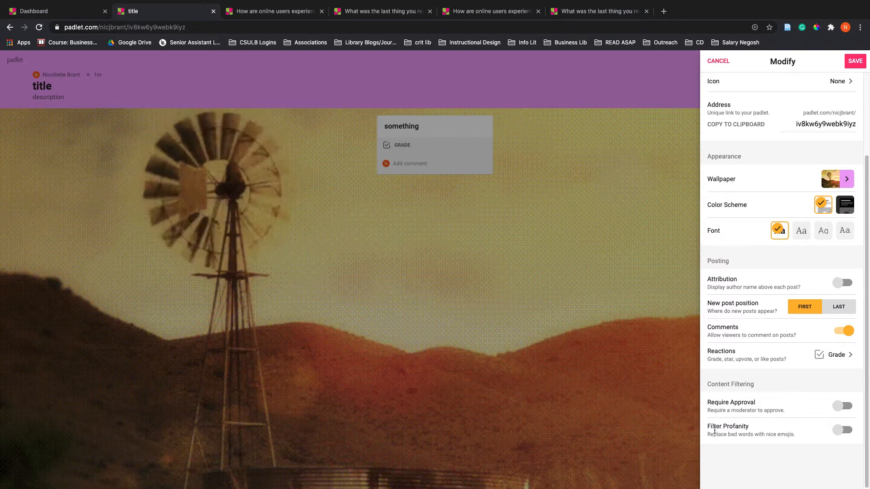
Discard the unsaved comment and reaction changes and close the padlet's settings
{"action": "left_click_drag", "start_coordinate": [714, 403], "coordinate": [754, 409]}
{"action": "left_click", "coordinate": [408, 268]}
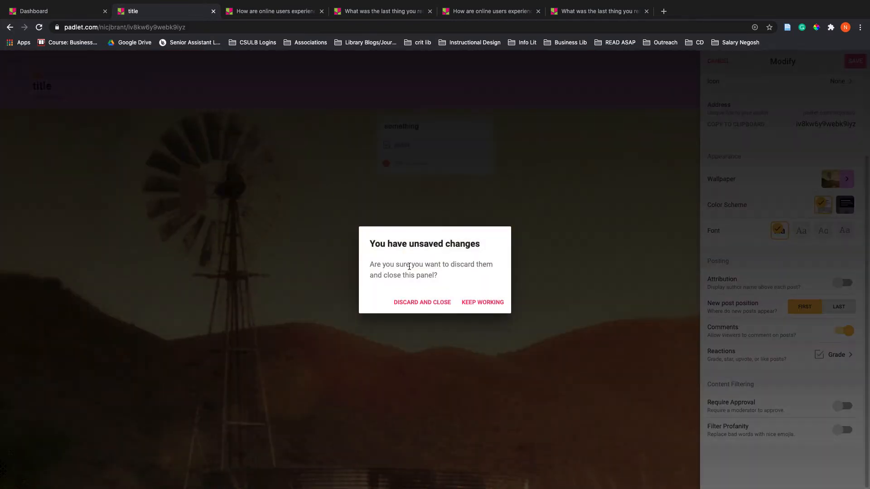
{"action": "left_click", "coordinate": [560, 248]}
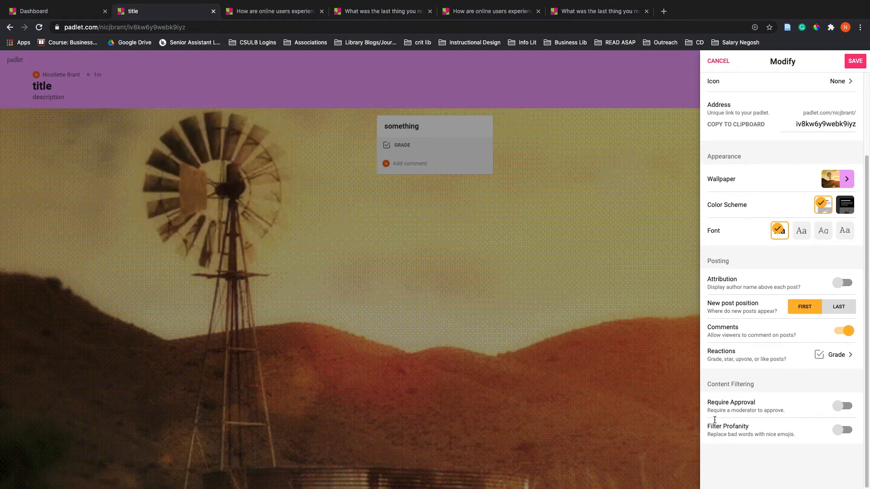
{"action": "left_click", "coordinate": [466, 321]}
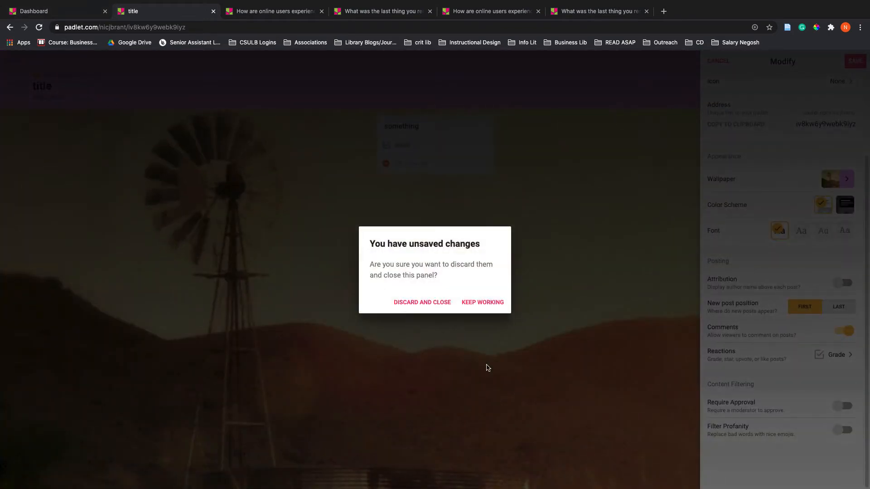
{"action": "left_click", "coordinate": [577, 312]}
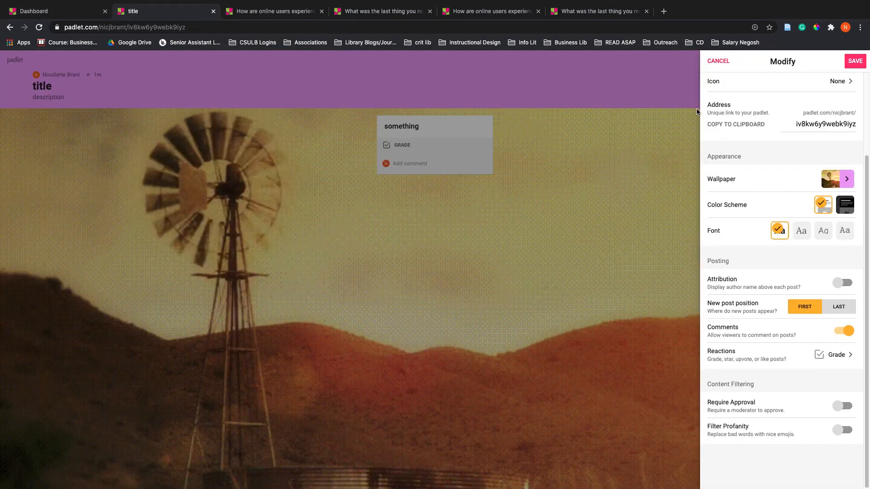
{"action": "left_click", "coordinate": [718, 61]}
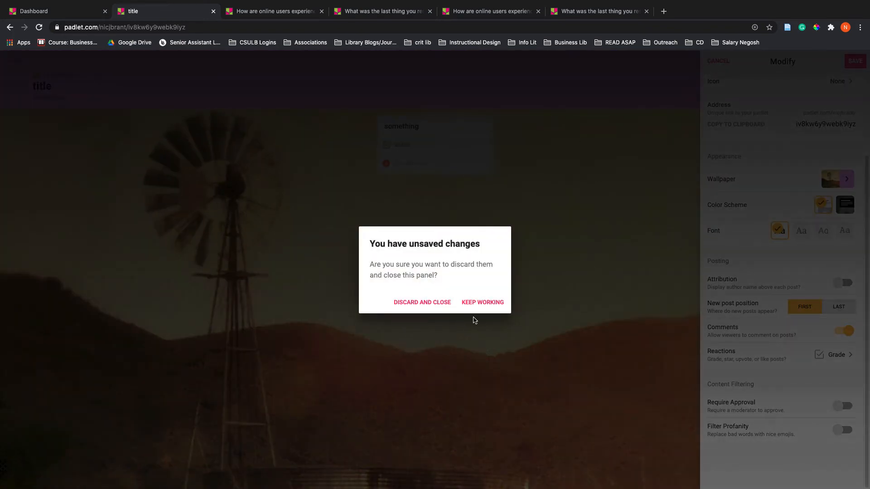
{"action": "left_click", "coordinate": [421, 306]}
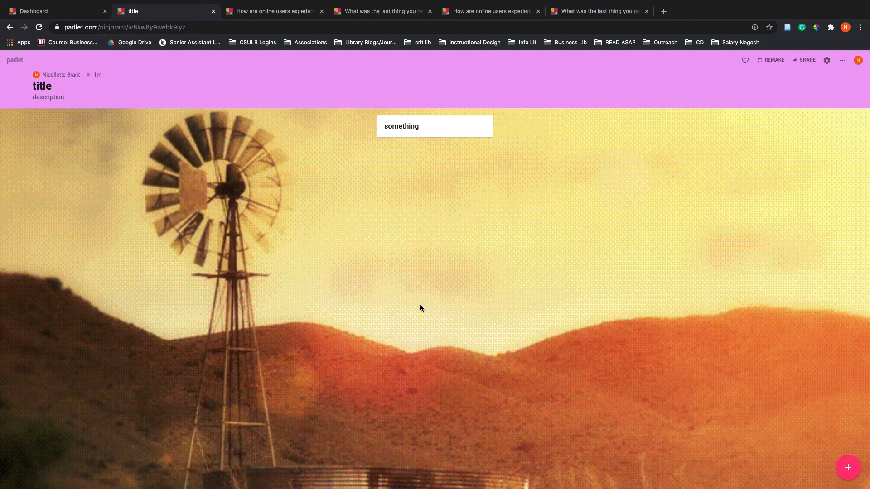
Review the blank padlet layouts from the dashboard and open the existing Research Process padlet as a timeline example
{"action": "left_click", "coordinate": [9, 62]}
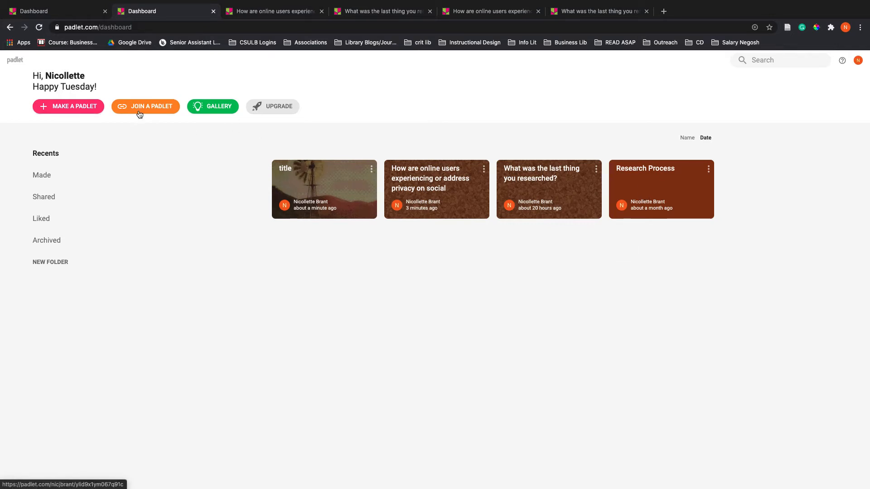
{"action": "left_click", "coordinate": [68, 107]}
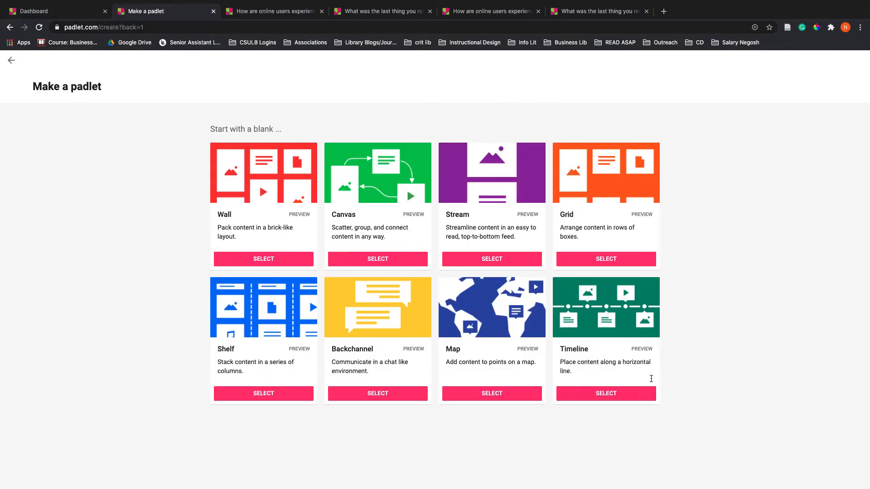
{"action": "left_click", "coordinate": [13, 62]}
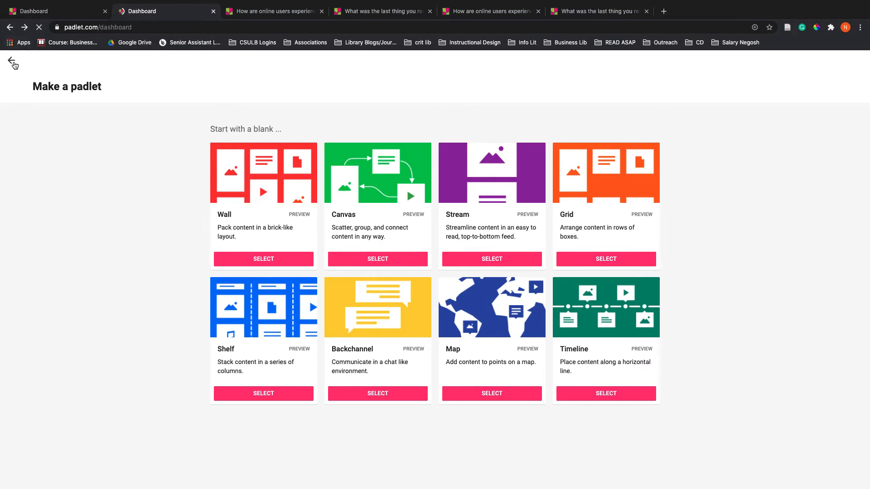
{"action": "left_click", "coordinate": [647, 201]}
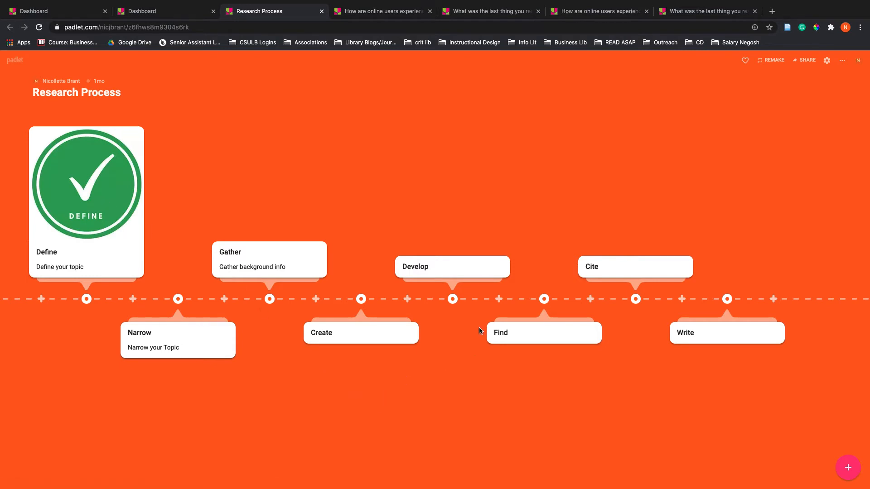
{"action": "mouse_move", "coordinate": [746, 331]}
Make a new blank padlet with the Timeline layout, close its settings and start a new post
{"action": "left_click", "coordinate": [140, 13]}
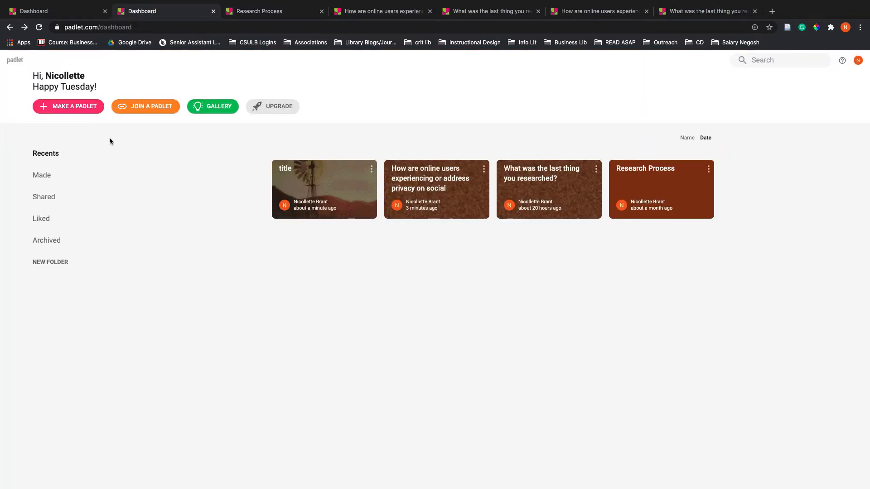
{"action": "left_click", "coordinate": [82, 107]}
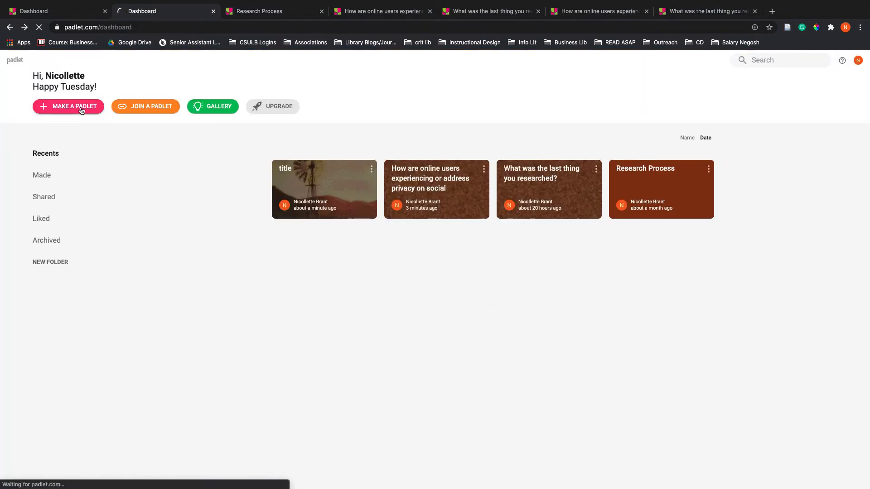
{"action": "left_click", "coordinate": [619, 396]}
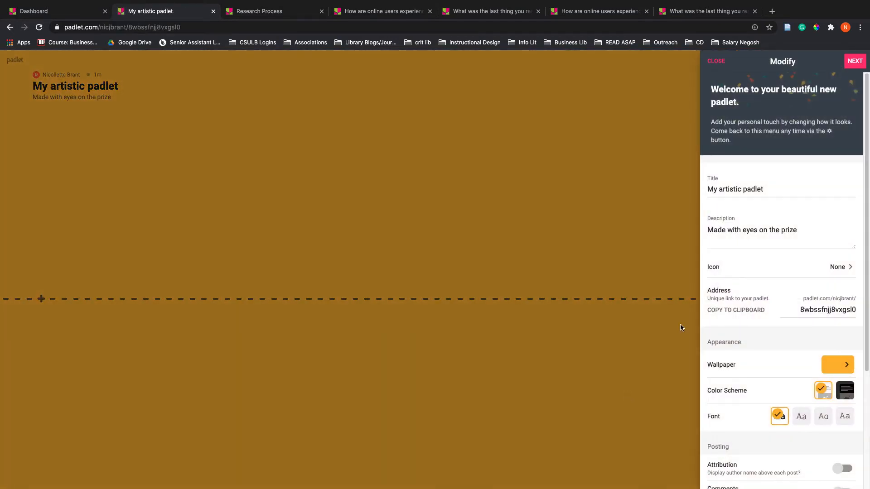
{"action": "left_click", "coordinate": [641, 264]}
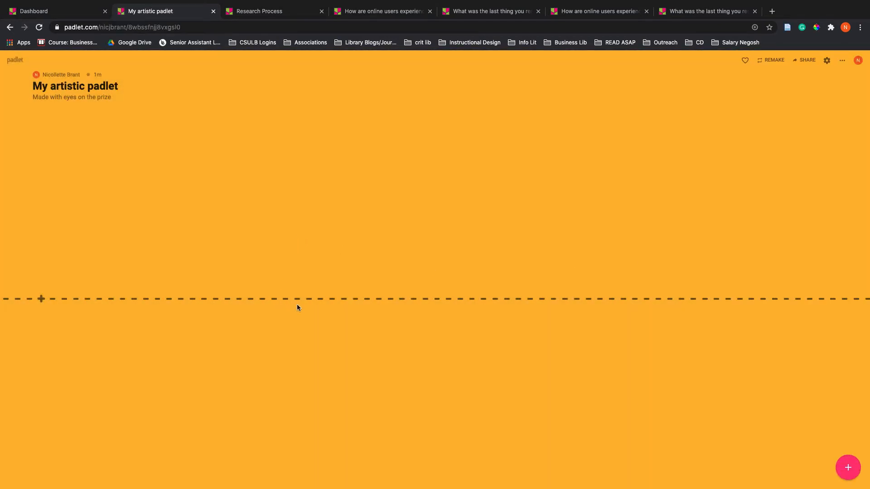
{"action": "left_click", "coordinate": [844, 471]}
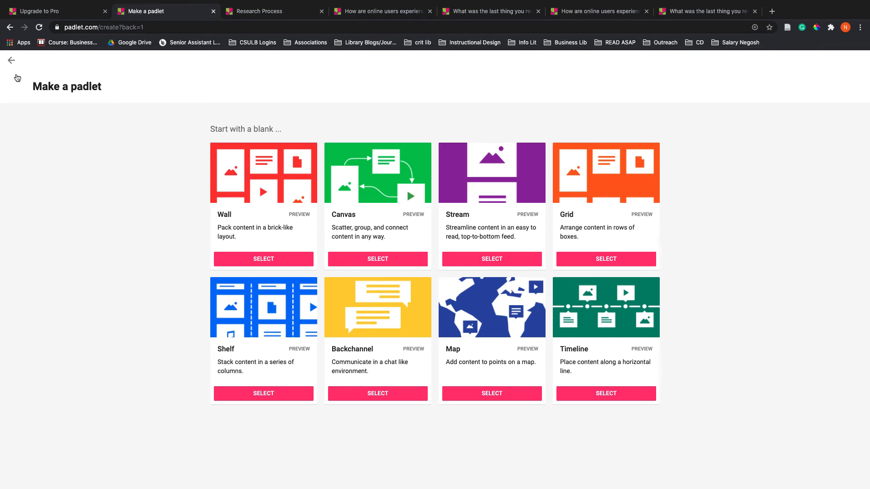
Return to the dashboard and open the padlet about online users and privacy on social networking
{"action": "left_click", "coordinate": [12, 61]}
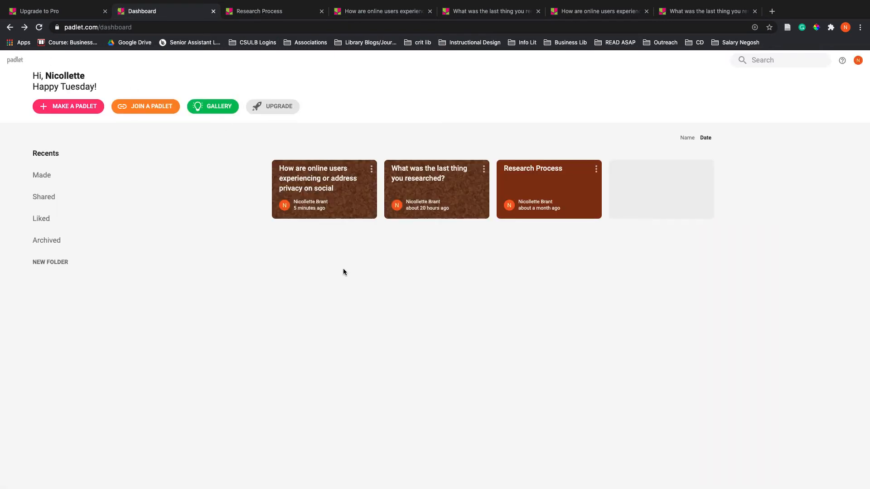
{"action": "left_click", "coordinate": [352, 182]}
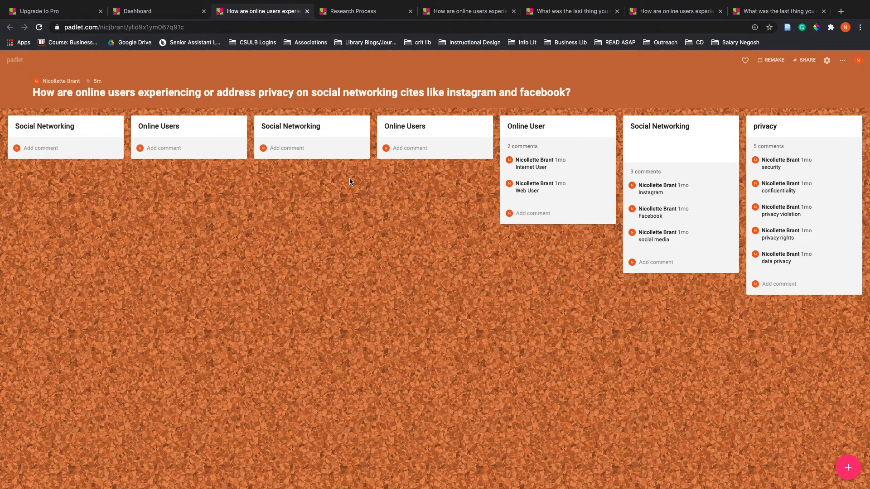
Start a new post and look at its attachment types, opening and closing the file upload and camera options without attaching anything
{"action": "left_click", "coordinate": [840, 467]}
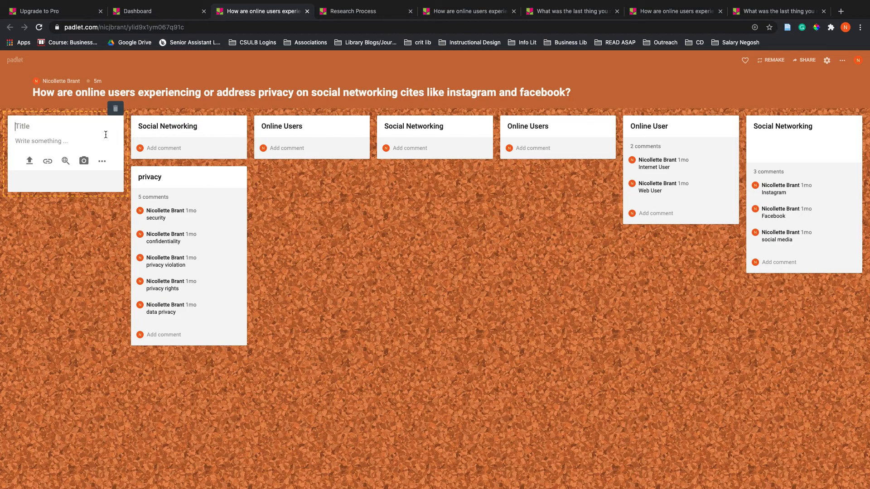
{"action": "left_click", "coordinate": [102, 162]}
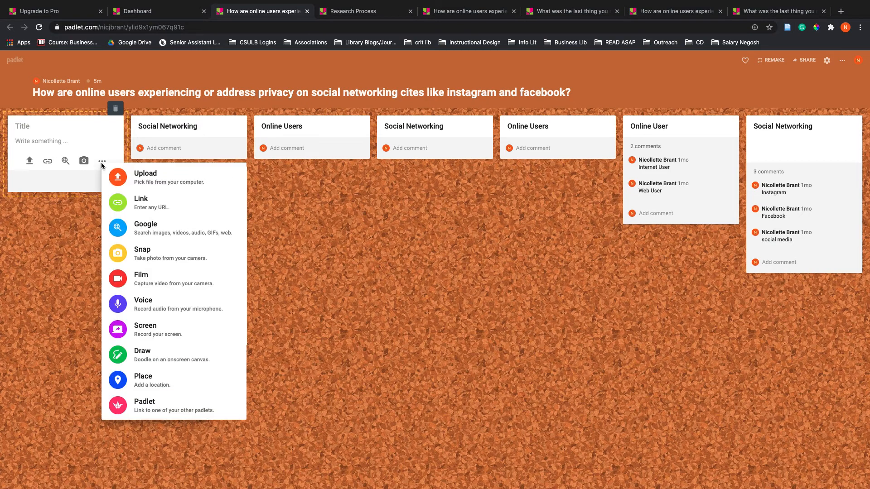
{"action": "left_click", "coordinate": [161, 184]}
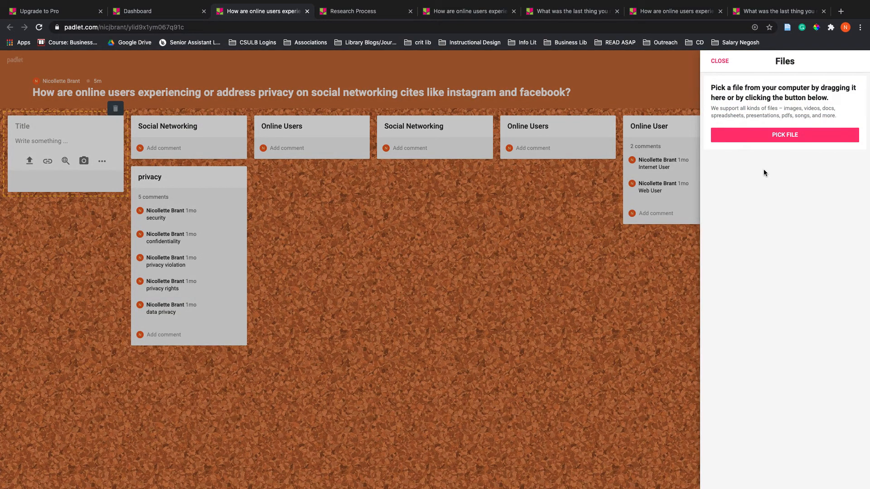
{"action": "left_click", "coordinate": [481, 251]}
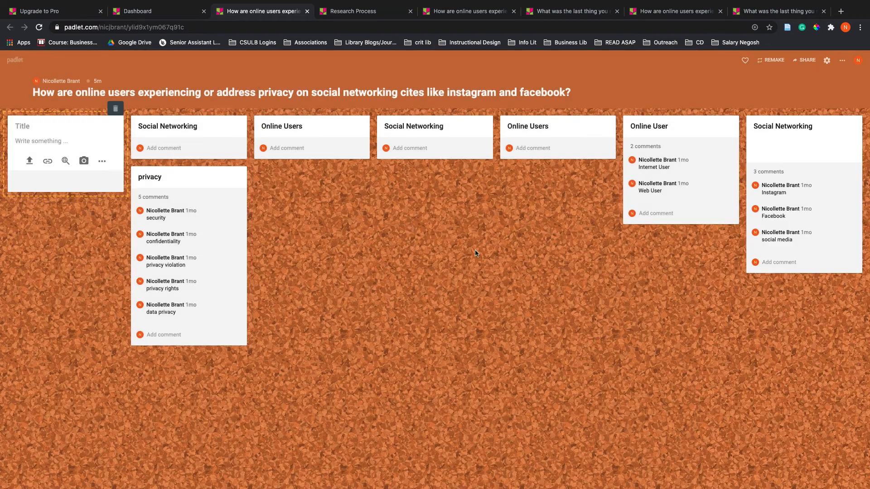
{"action": "left_click", "coordinate": [85, 161]}
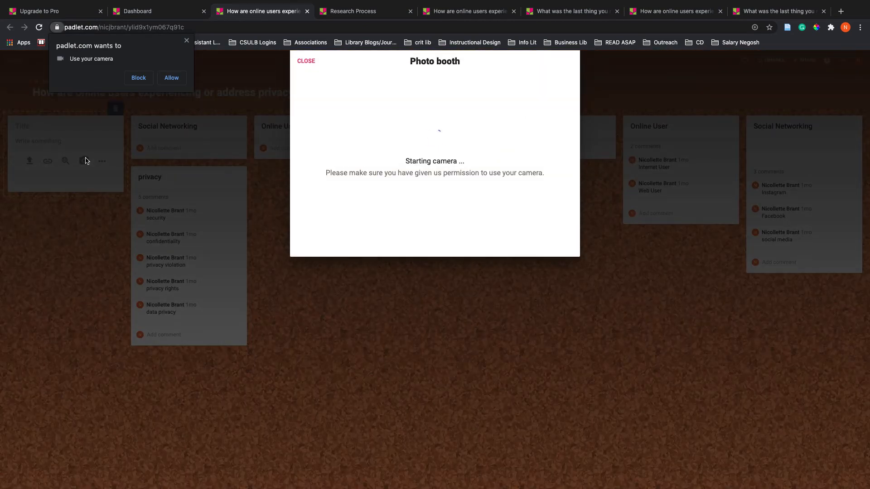
{"action": "left_click", "coordinate": [186, 40]}
{"action": "left_click", "coordinate": [507, 297]}
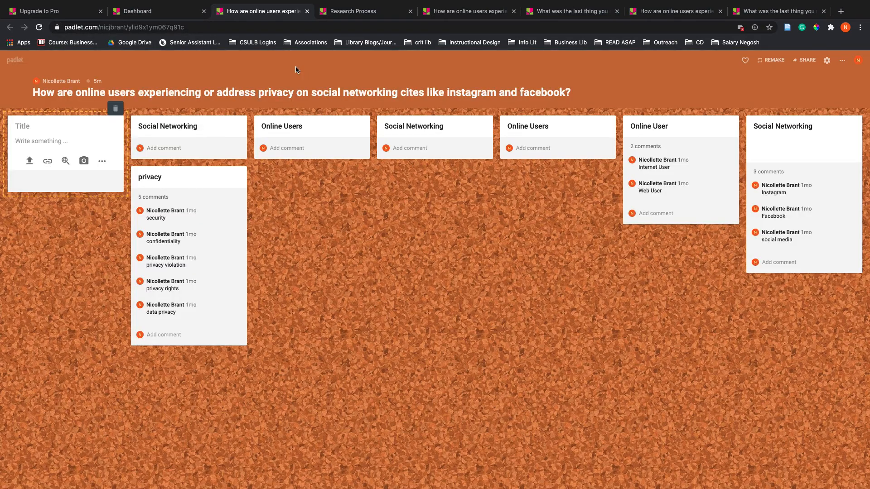
Search Google images for "cats" from the new post and publish it with the first picture attached
{"action": "left_click", "coordinate": [102, 161]}
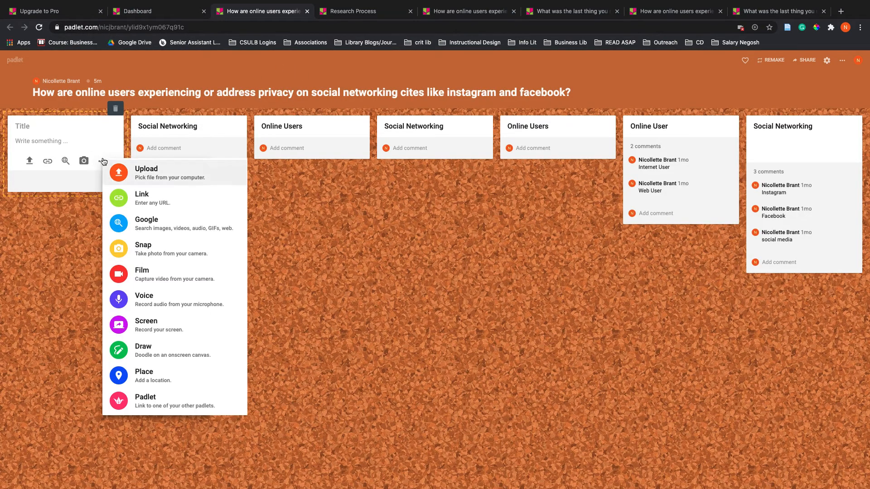
{"action": "left_click", "coordinate": [116, 224]}
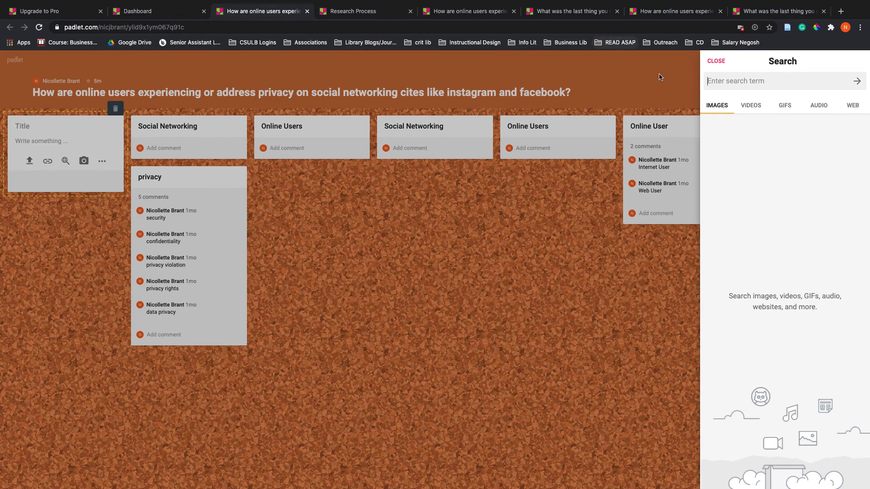
{"action": "type", "text": "cats"}
{"action": "left_click", "coordinate": [720, 111]}
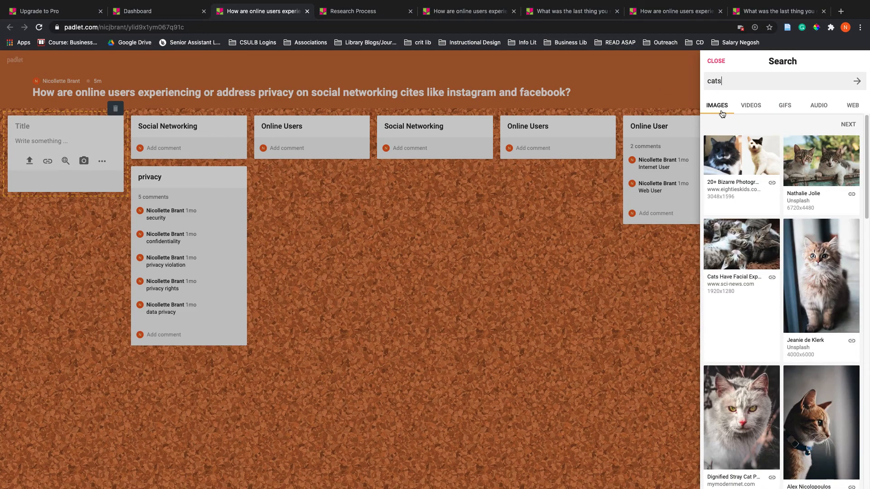
{"action": "left_click", "coordinate": [727, 151]}
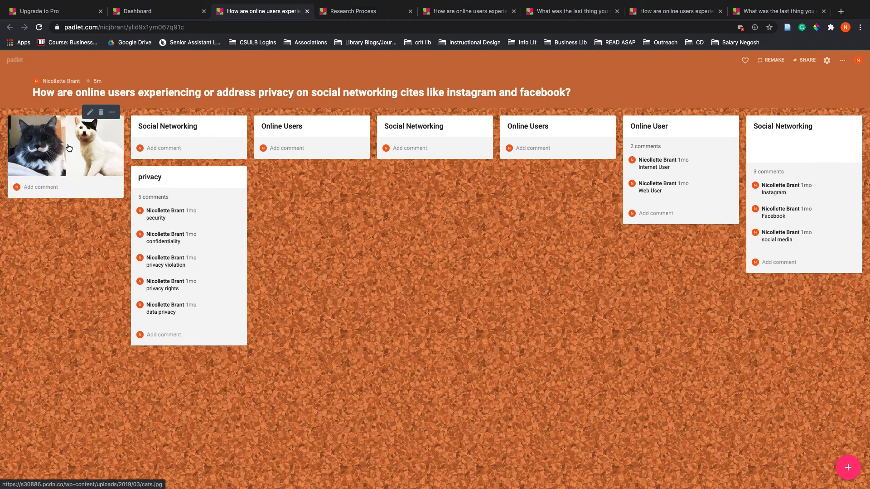
Add another post with a black smiley face drawn freehand on the white Draw canvas, and publish it
{"action": "left_click", "coordinate": [849, 467]}
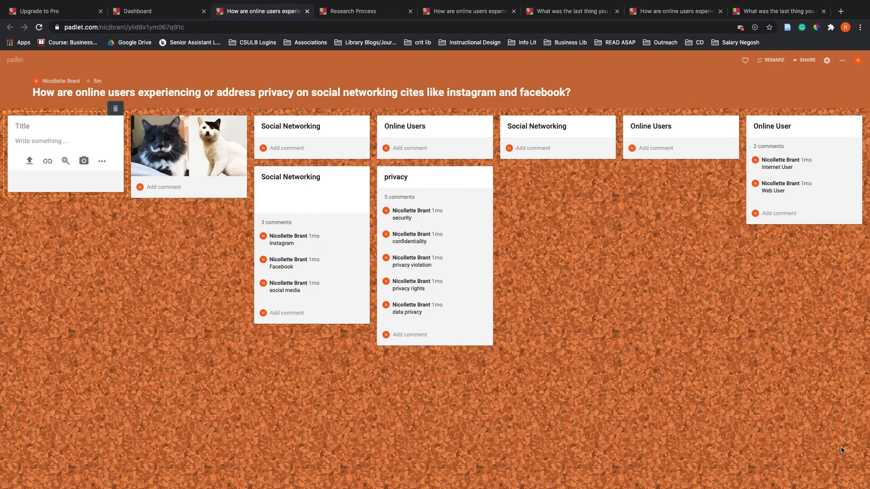
{"action": "left_click", "coordinate": [100, 163]}
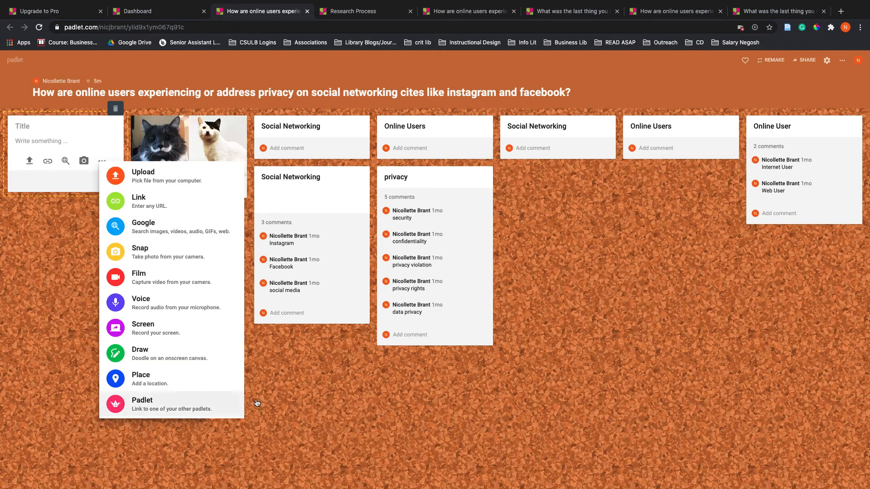
{"action": "left_click", "coordinate": [196, 356]}
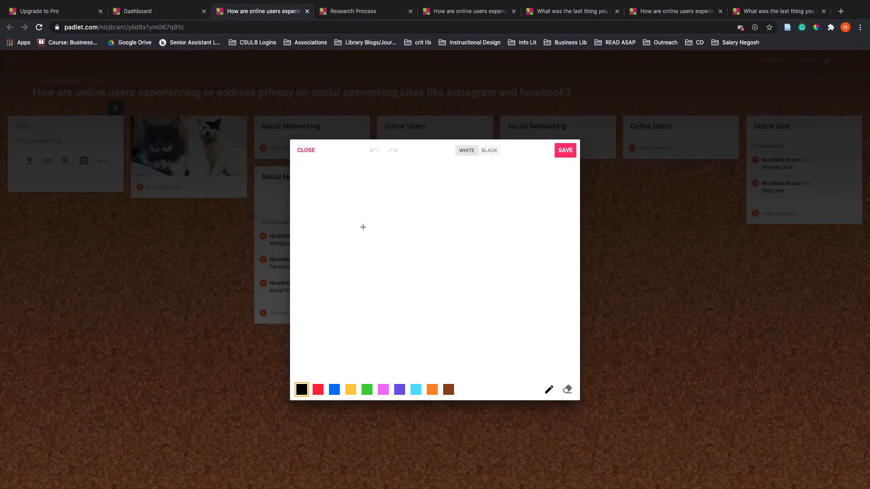
{"action": "left_click_drag", "start_coordinate": [369, 206], "coordinate": [368, 210]}
{"action": "mouse_move", "coordinate": [341, 237]}
{"action": "left_mouse_down"}
{"action": "mouse_move", "coordinate": [430, 330]}
{"action": "mouse_move", "coordinate": [467, 243]}
{"action": "left_mouse_up"}
{"action": "left_click", "coordinate": [564, 150]}
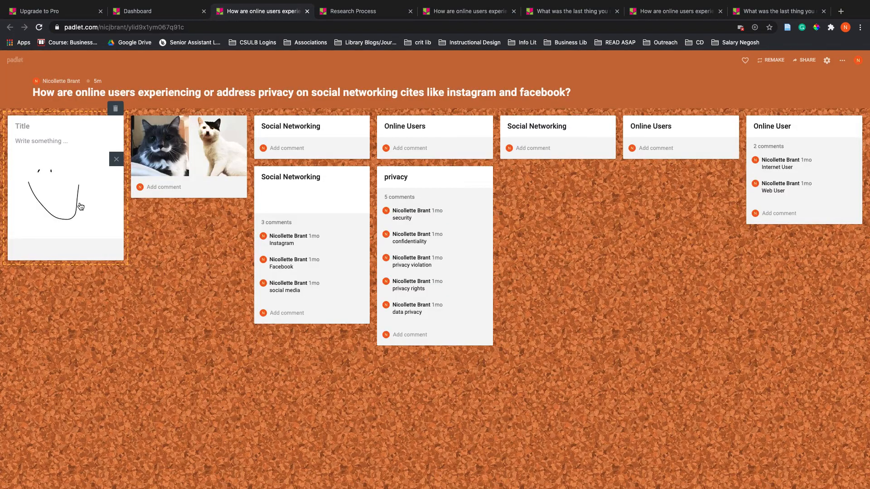
{"action": "left_click", "coordinate": [627, 473]}
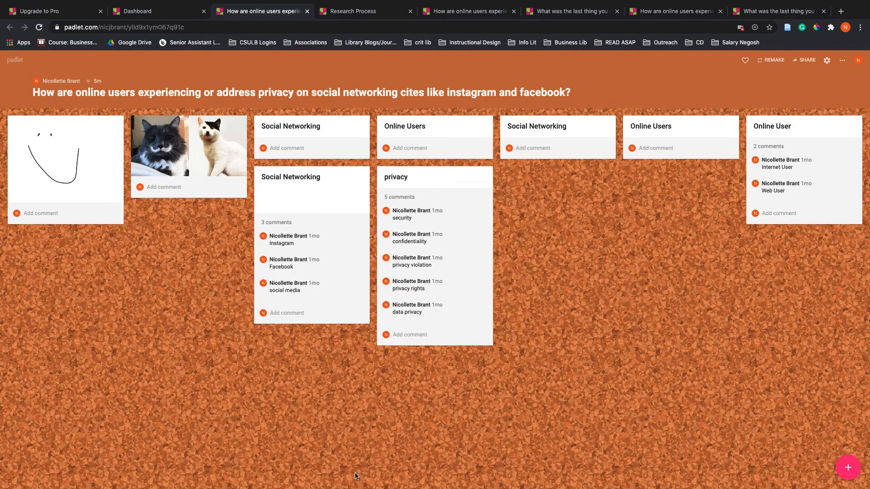
Start one more blank post, leave it empty and return to the dashboard
{"action": "left_click", "coordinate": [847, 467]}
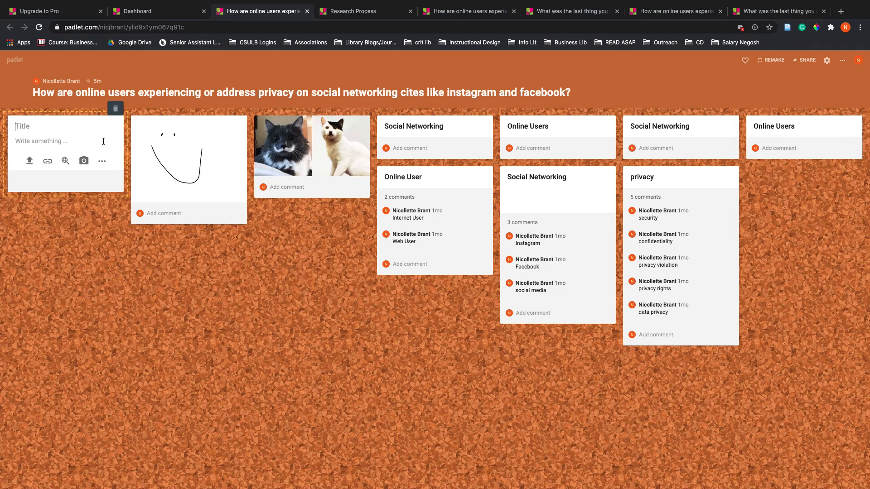
{"action": "left_click", "coordinate": [22, 63]}
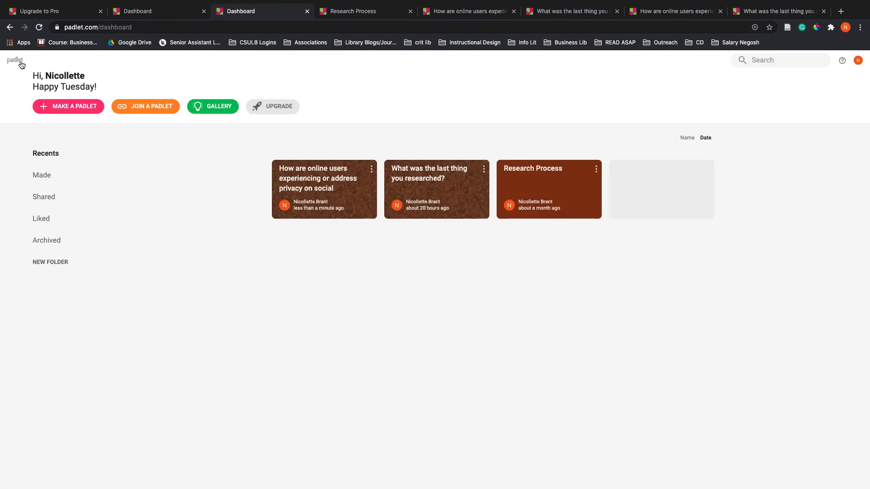